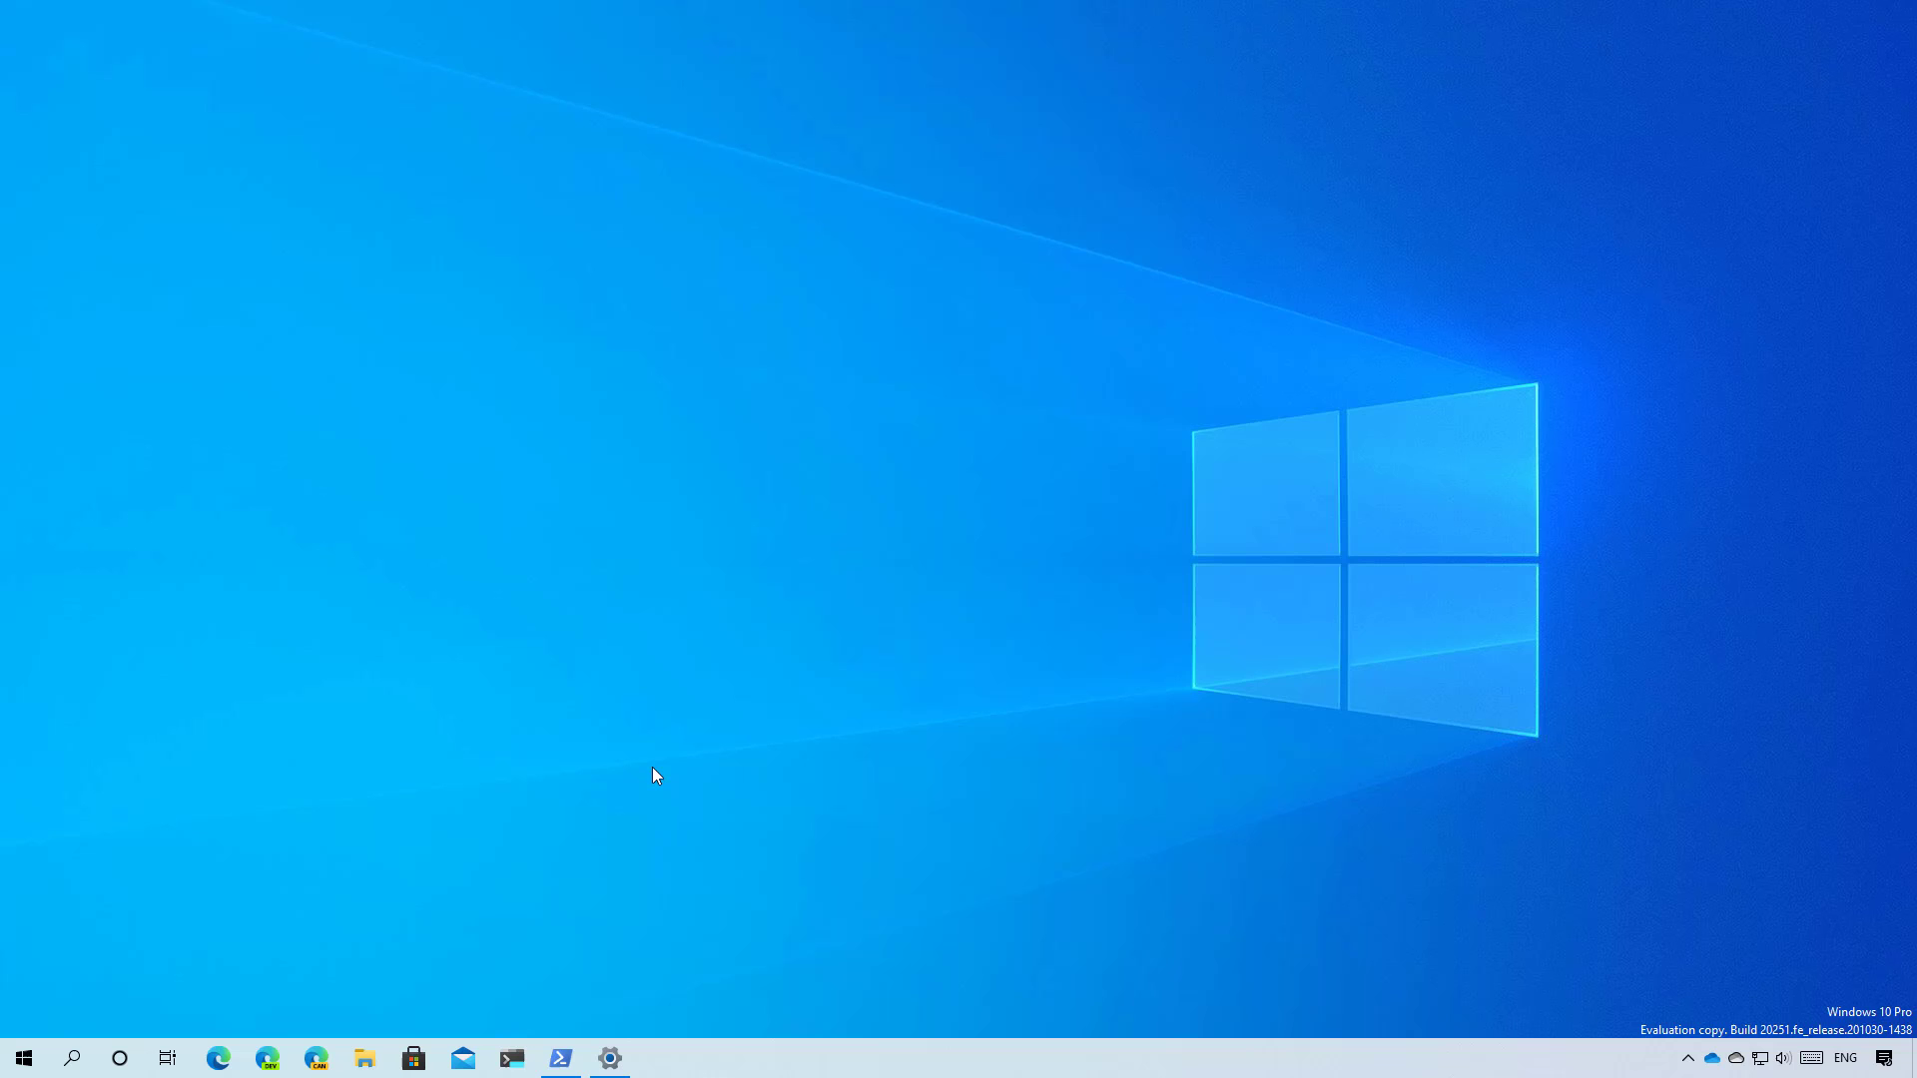
Search Start for 'set' and open the Settings app's App settings page.
key("super")
type("set")
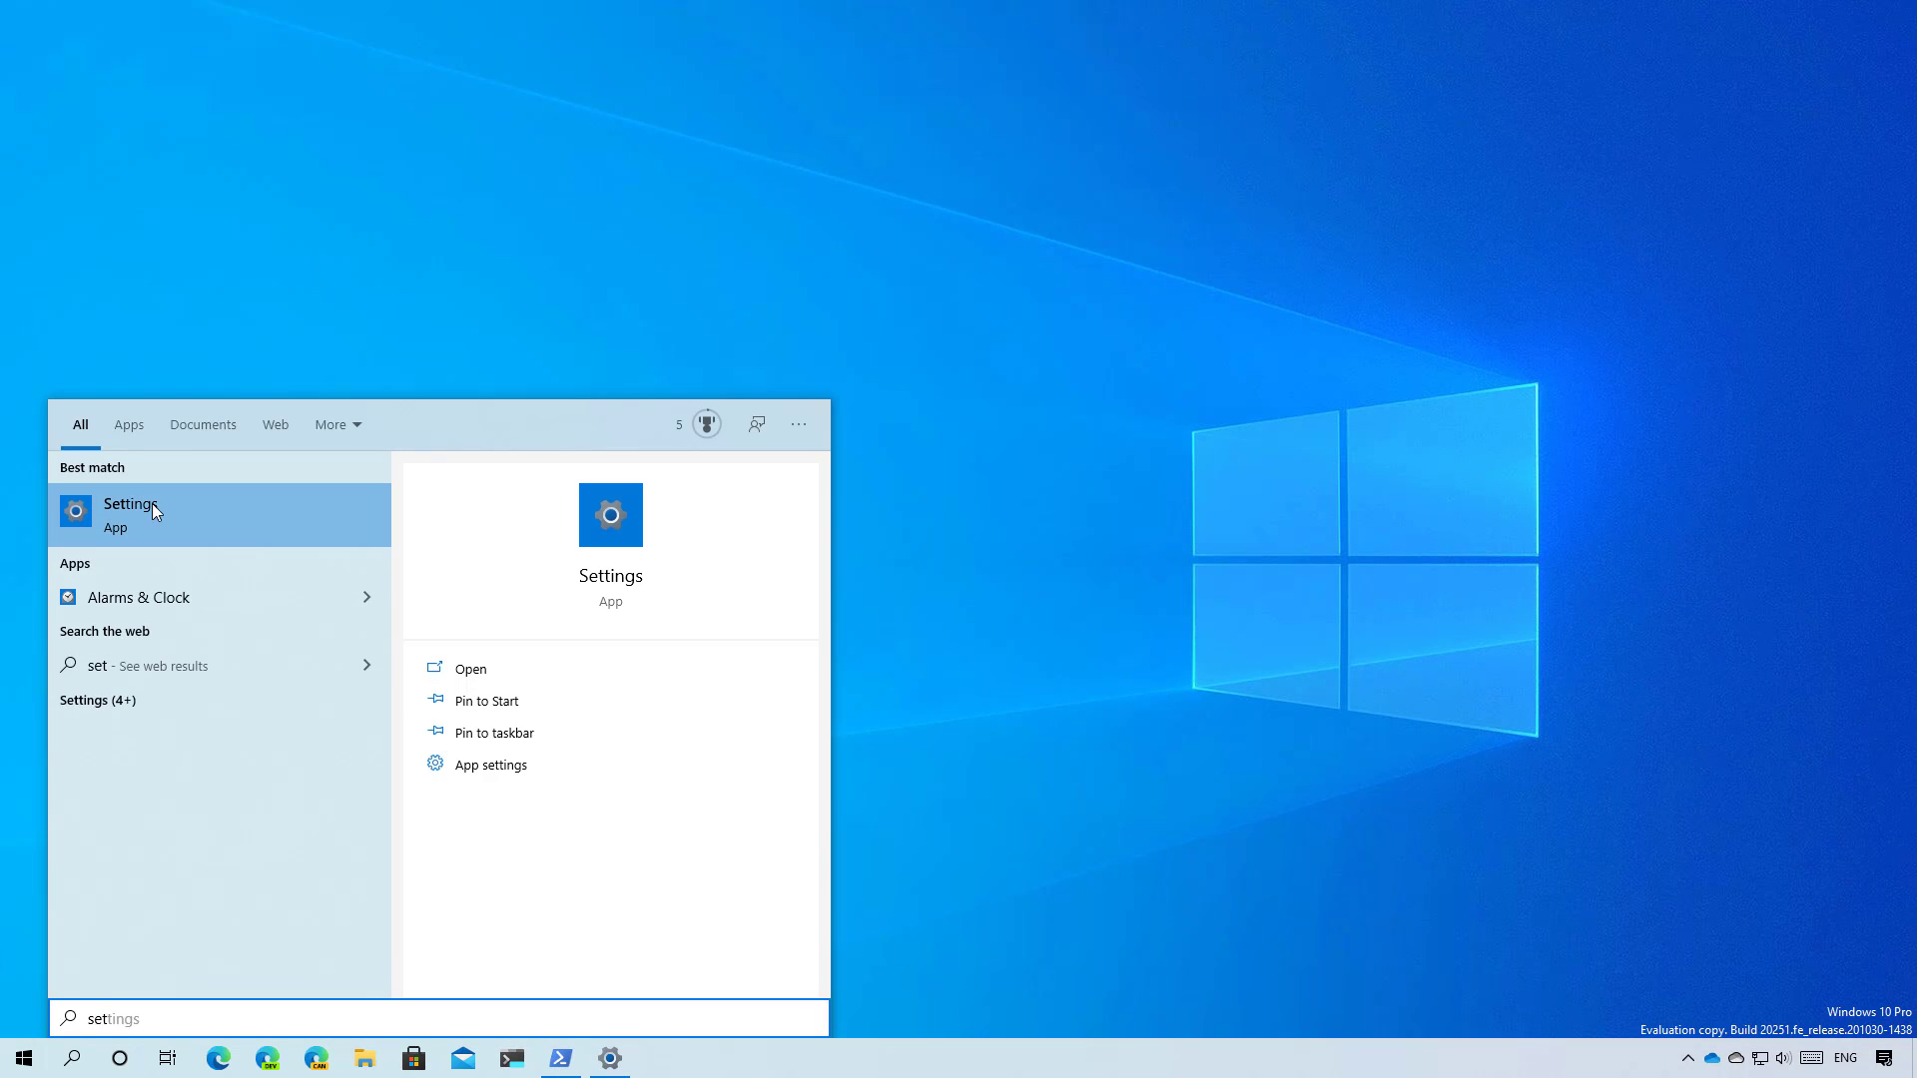
right_click(158, 514)
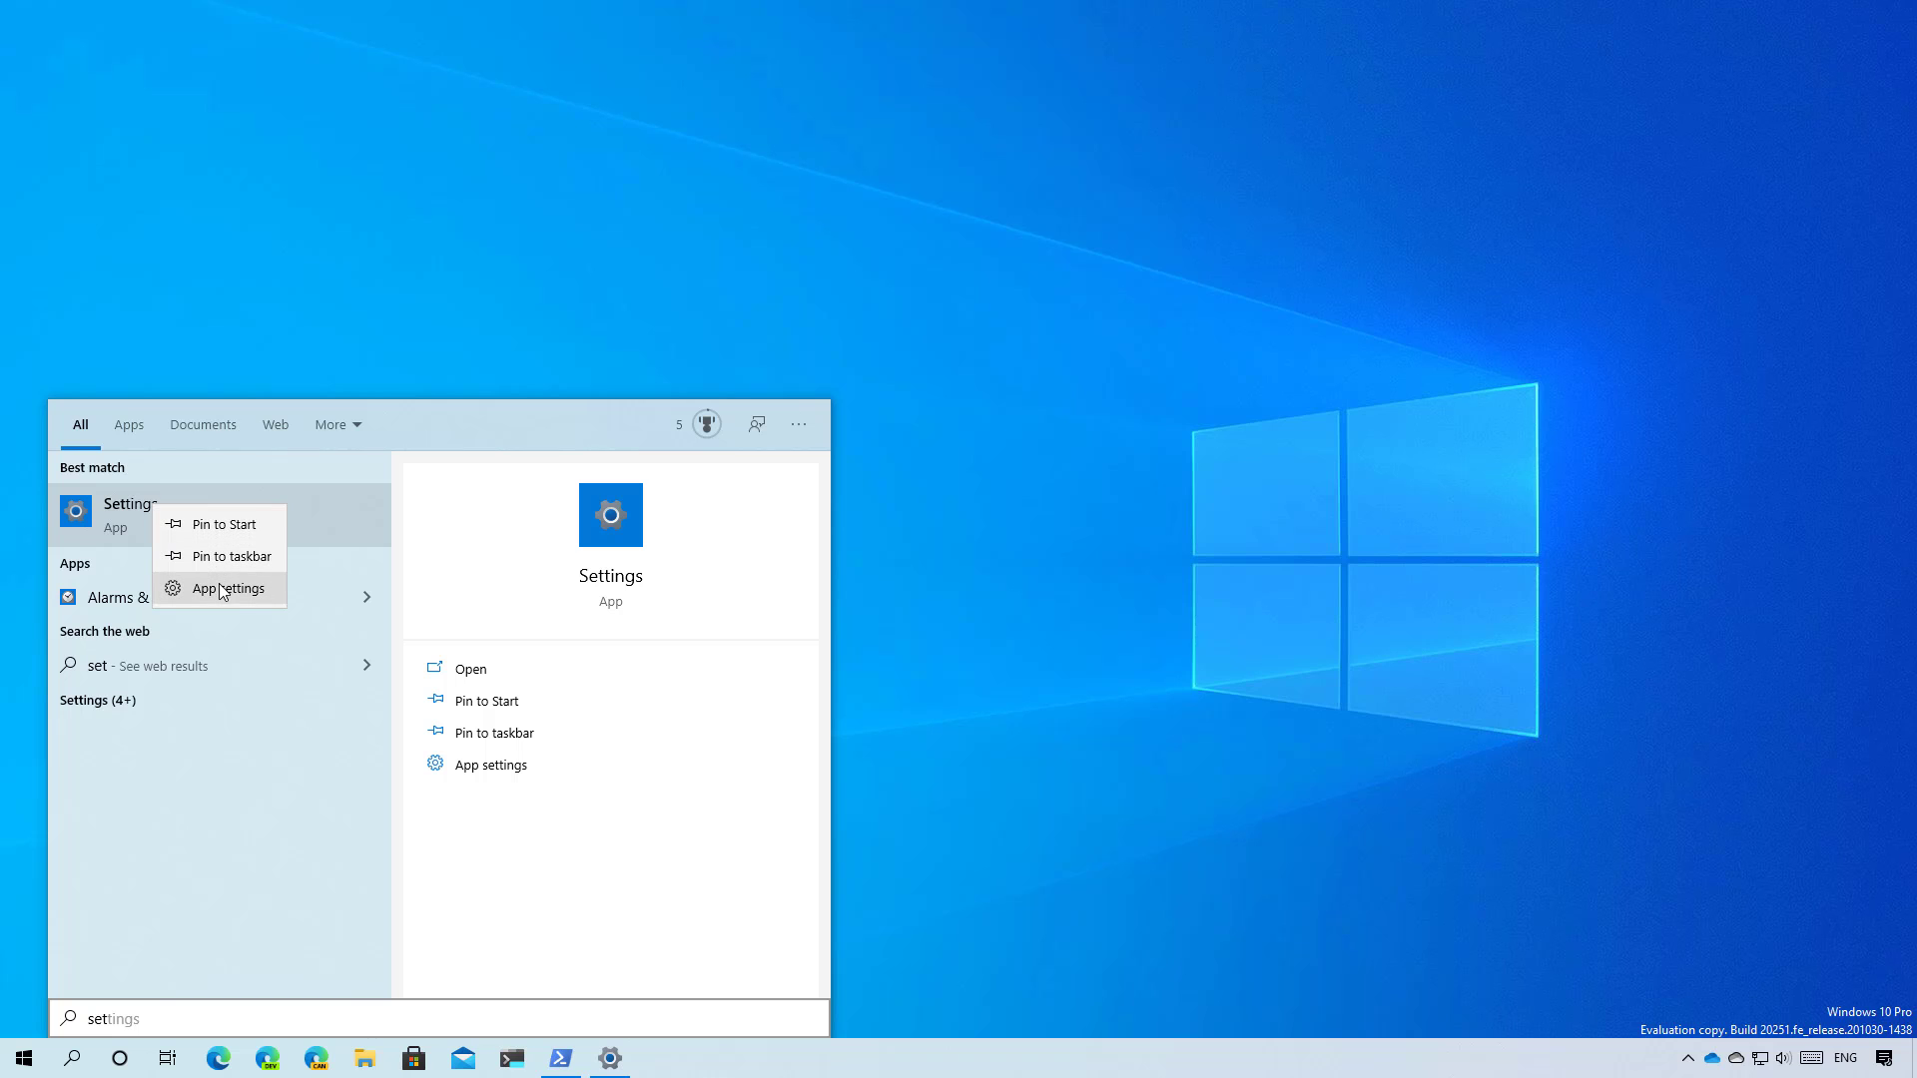
Reset the Settings app from its advanced options, confirming deletion of its data.
left_click(227, 589)
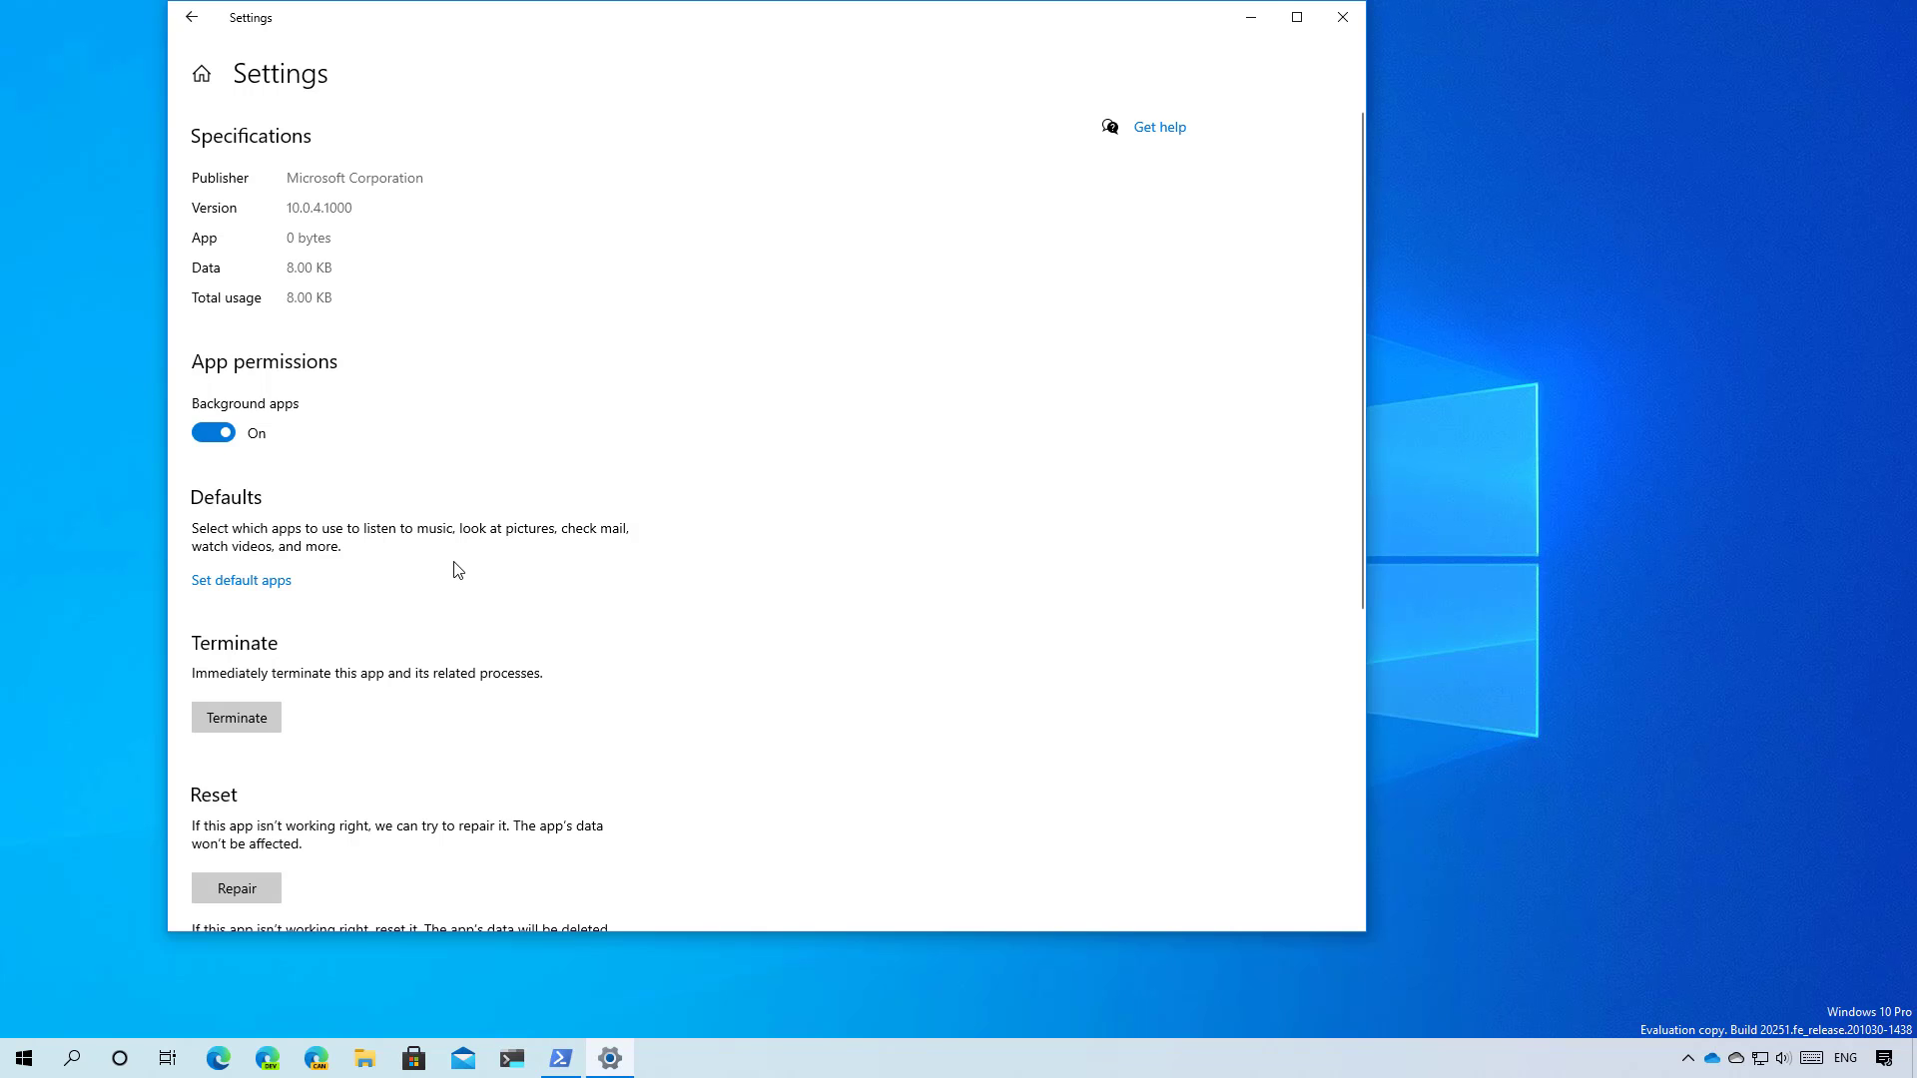
scroll(456, 569, "down", 3)
scroll(375, 599, "down", 2)
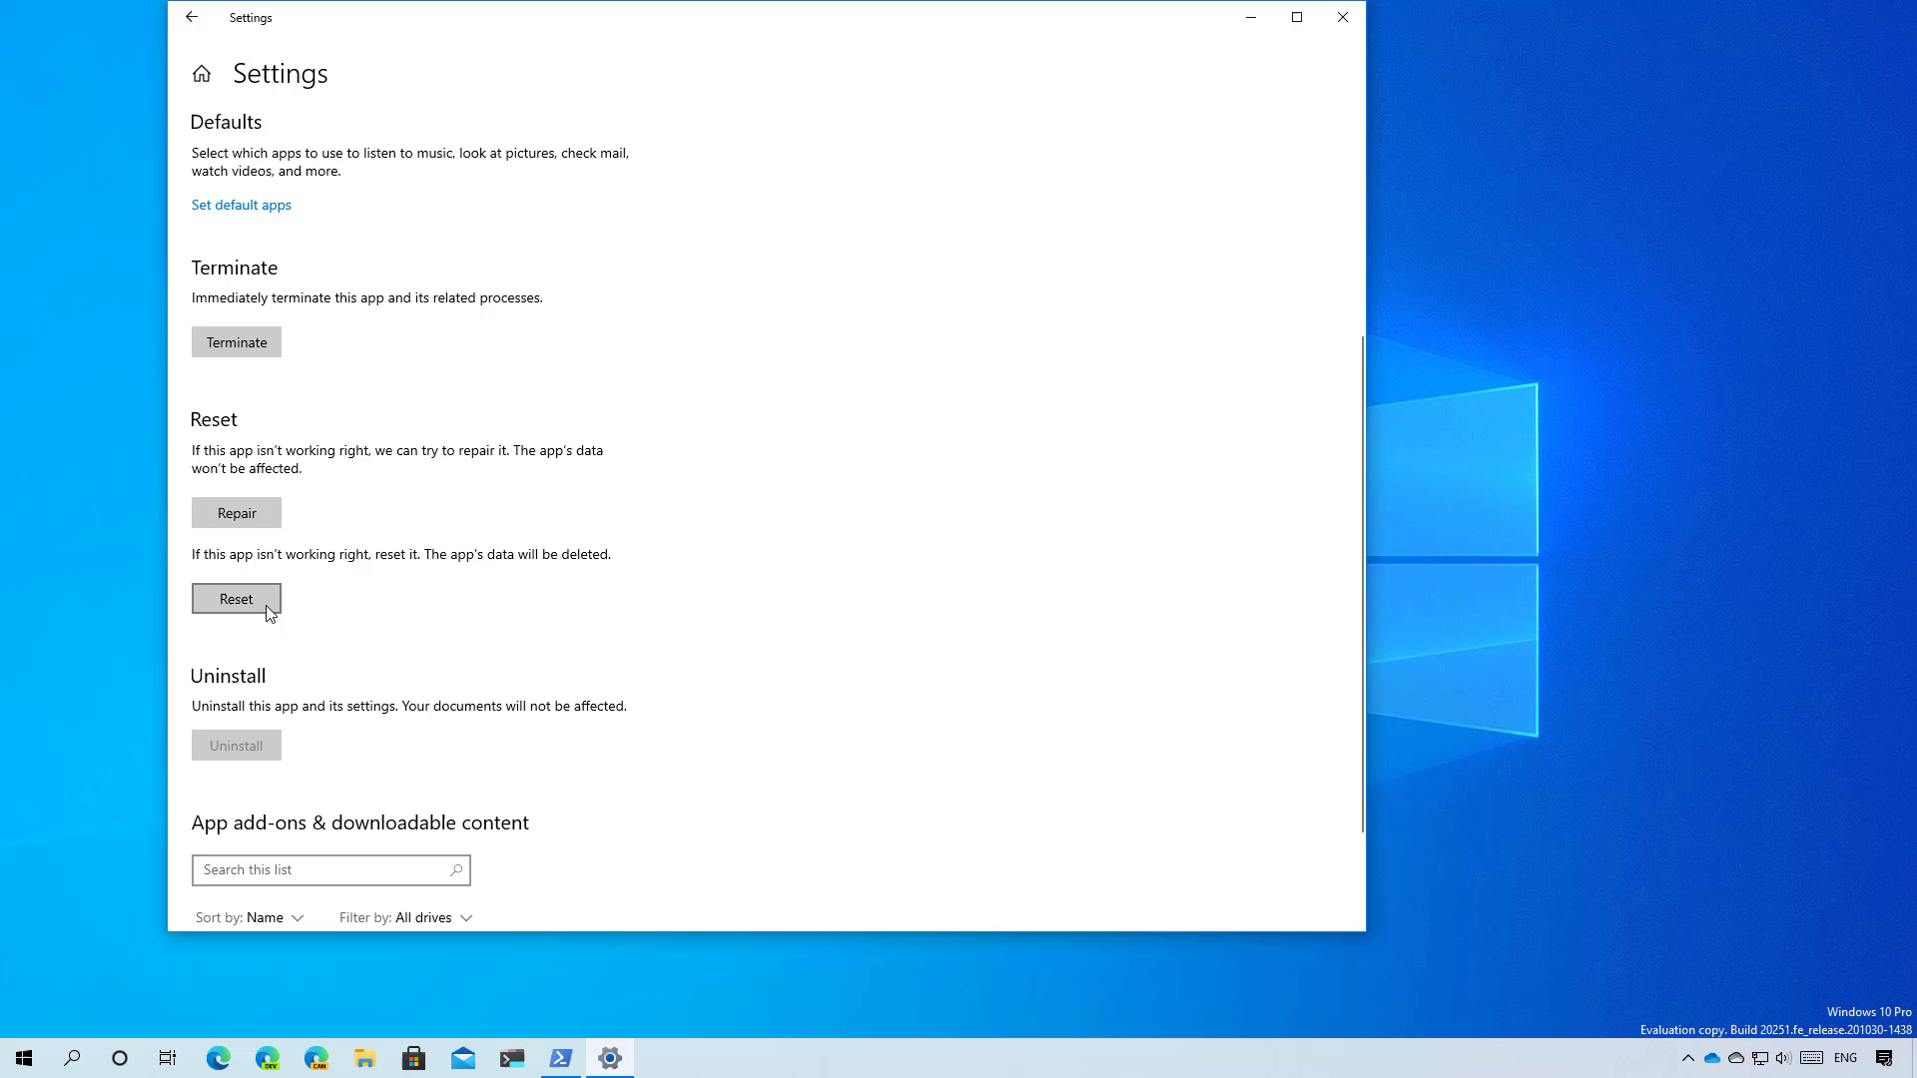
left_click(237, 599)
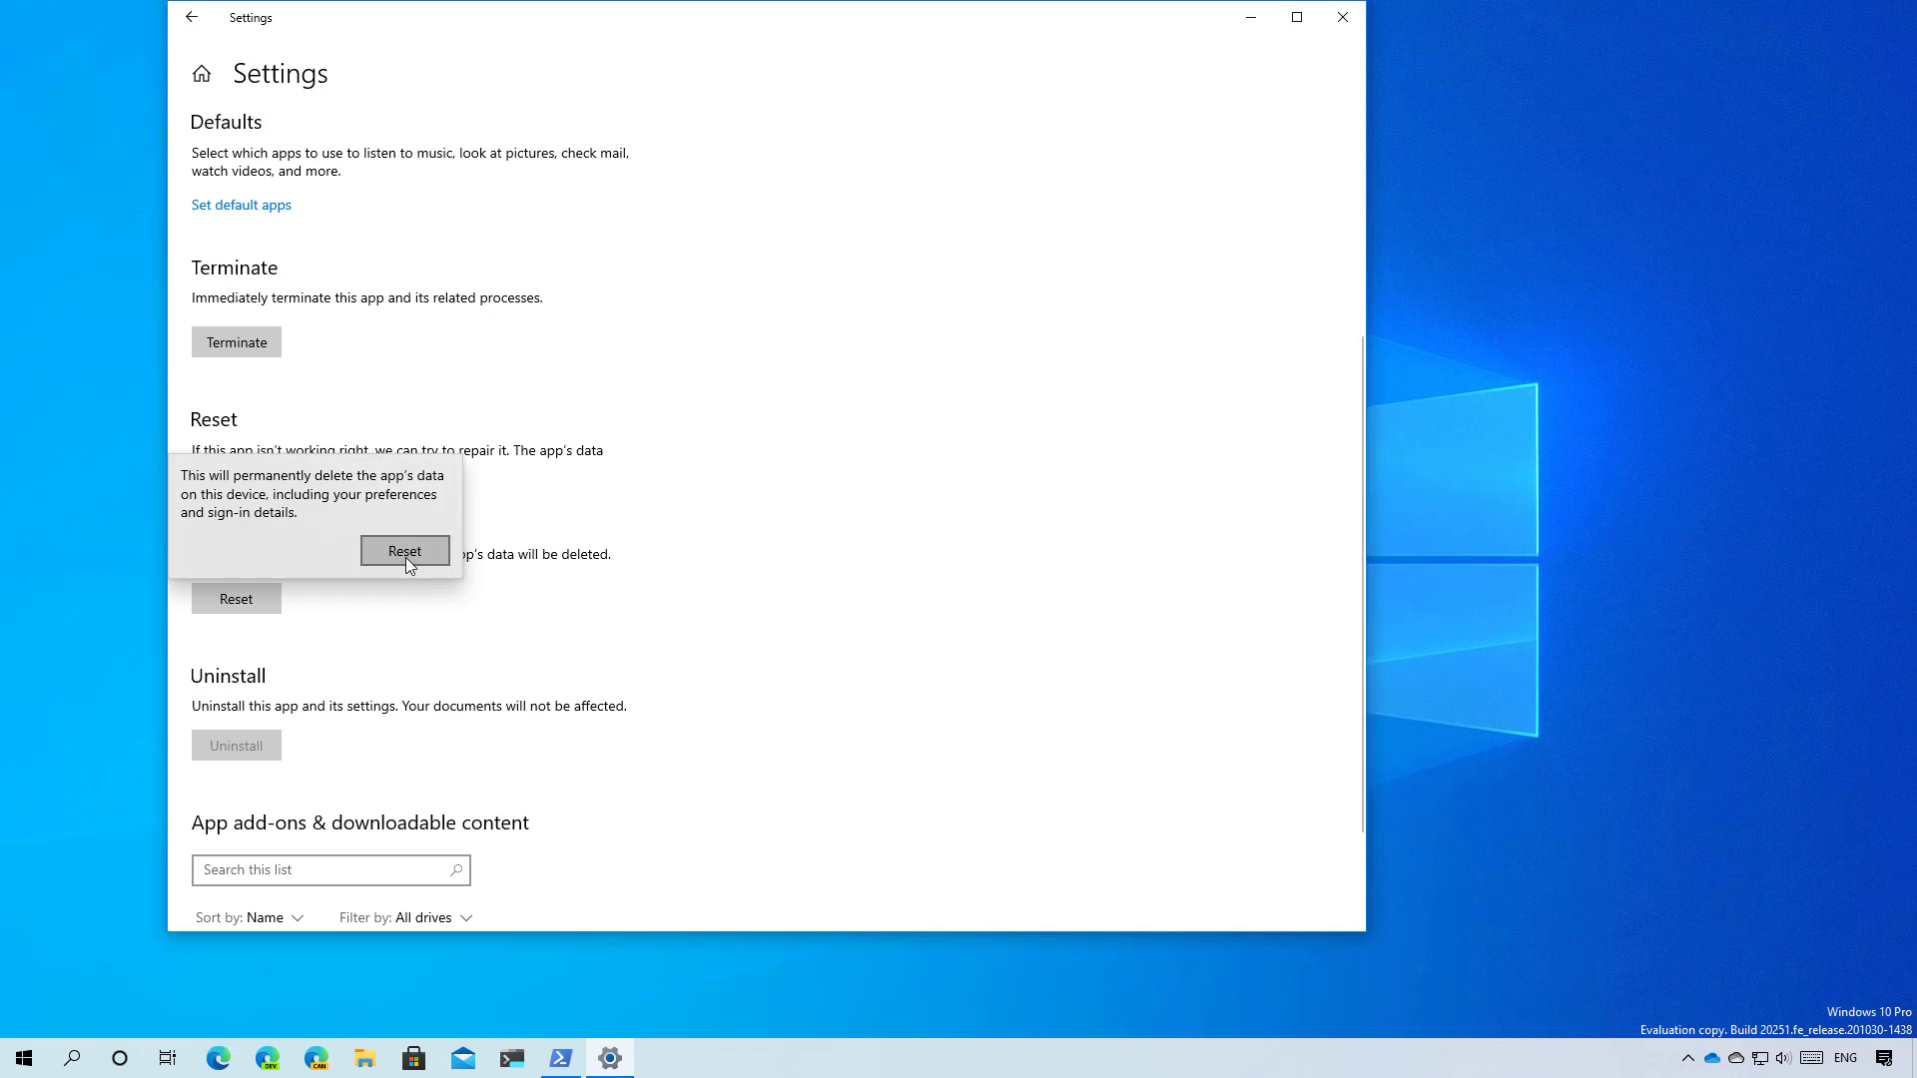
left_click(406, 557)
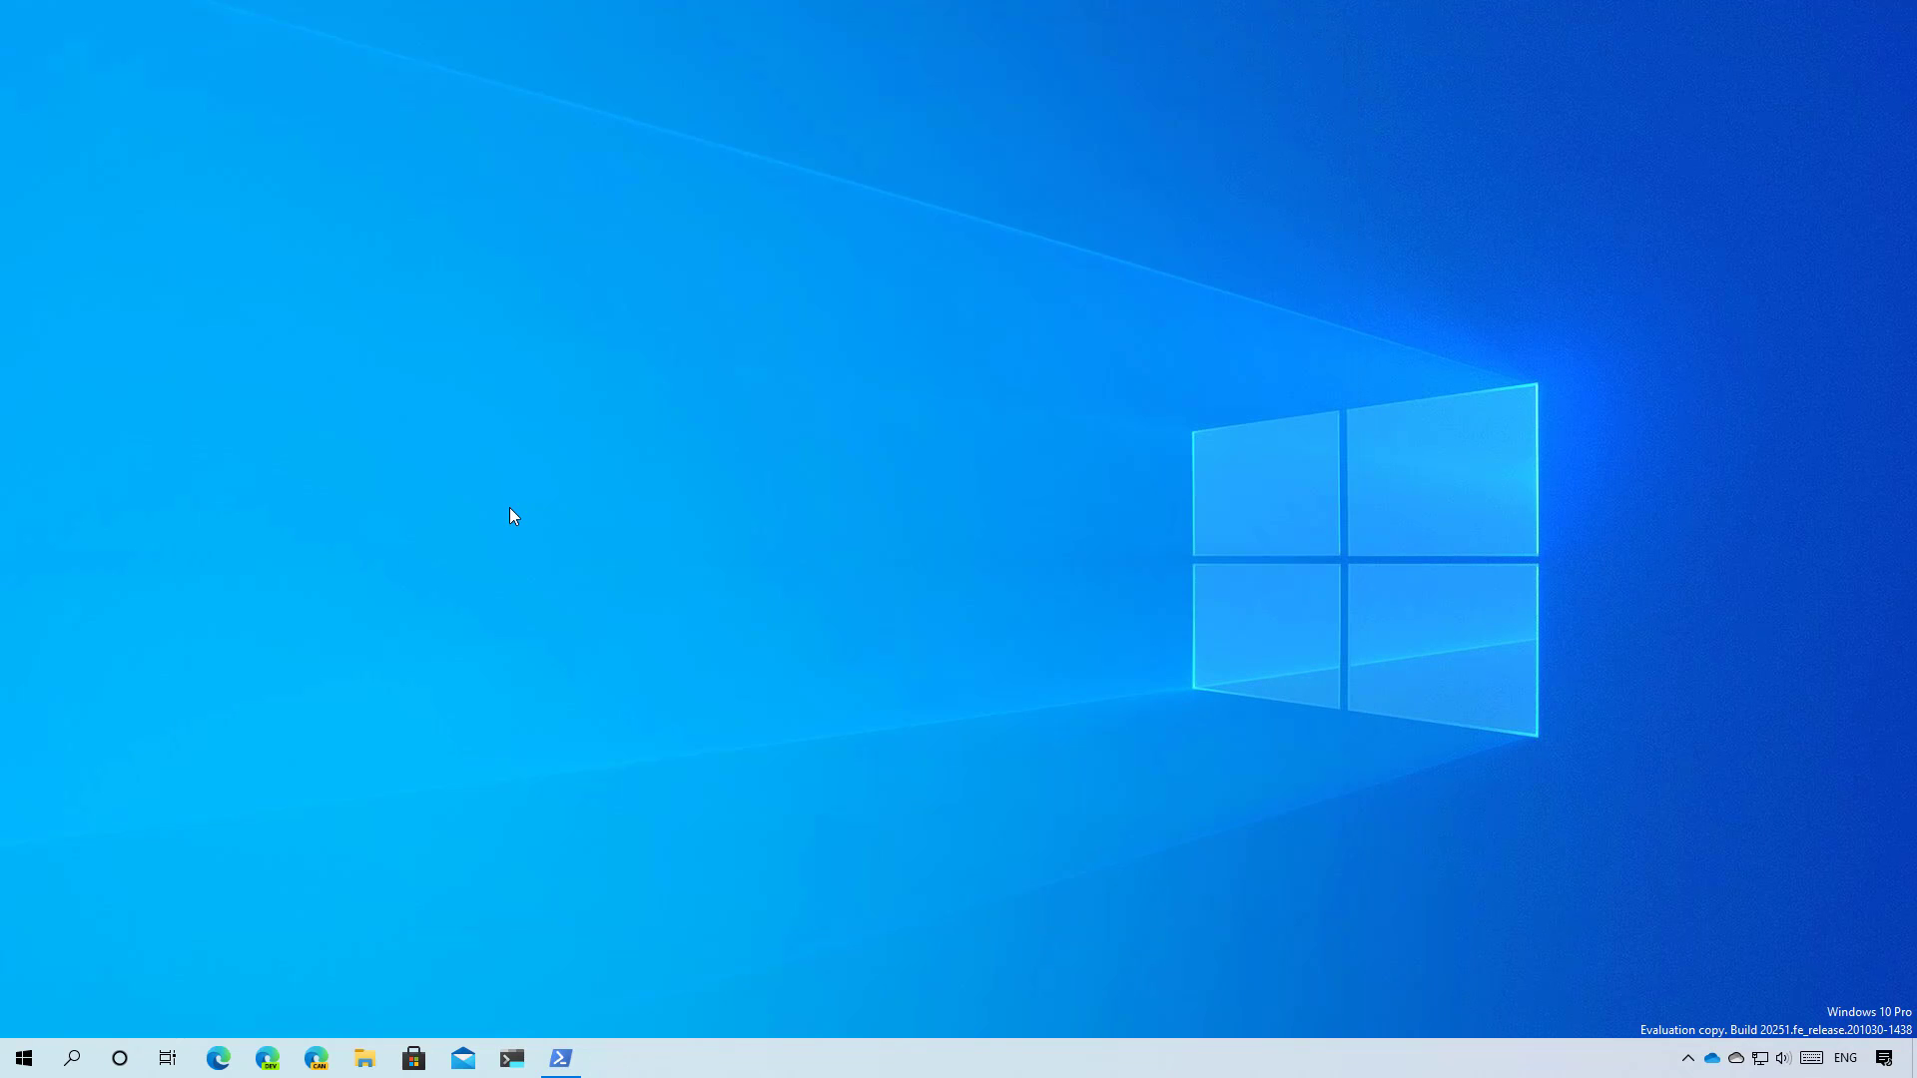
Relaunch Settings from the Start menu's gear icon.
left_click(24, 1059)
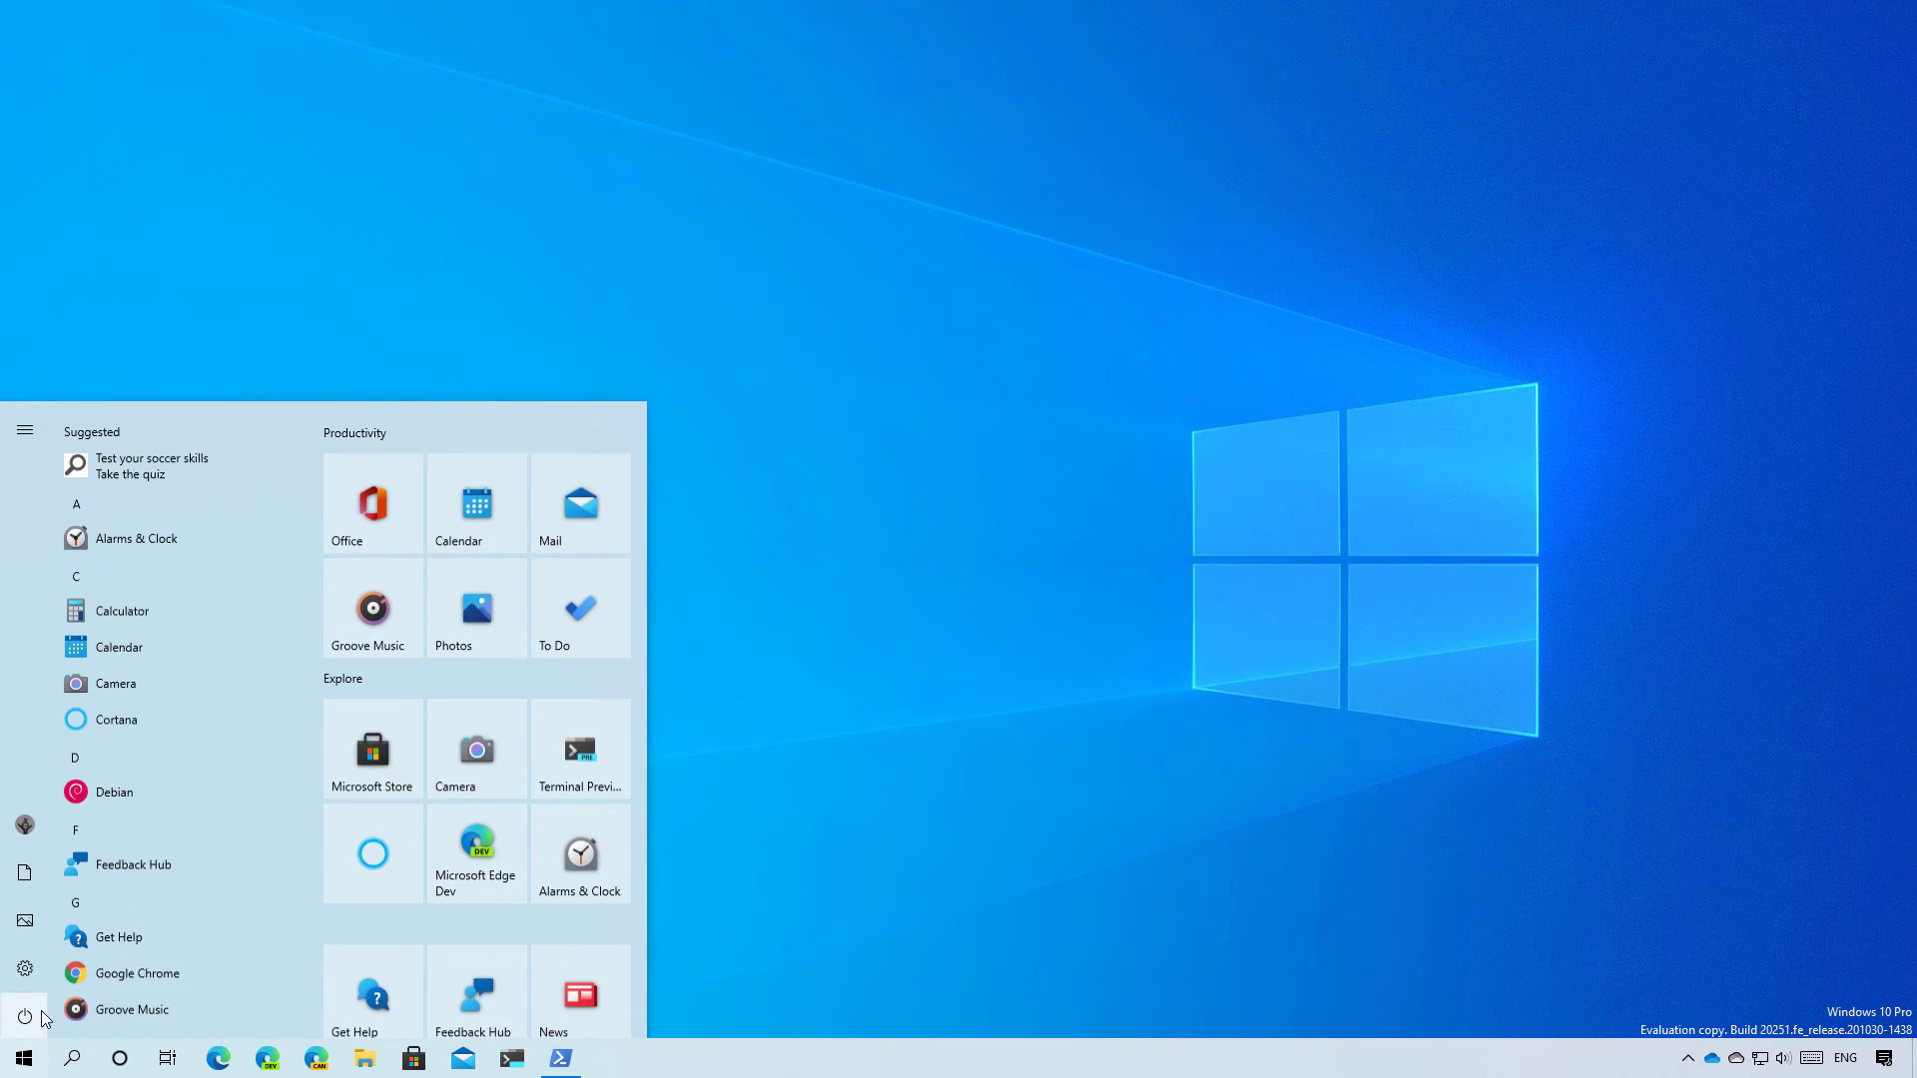
left_click(157, 947)
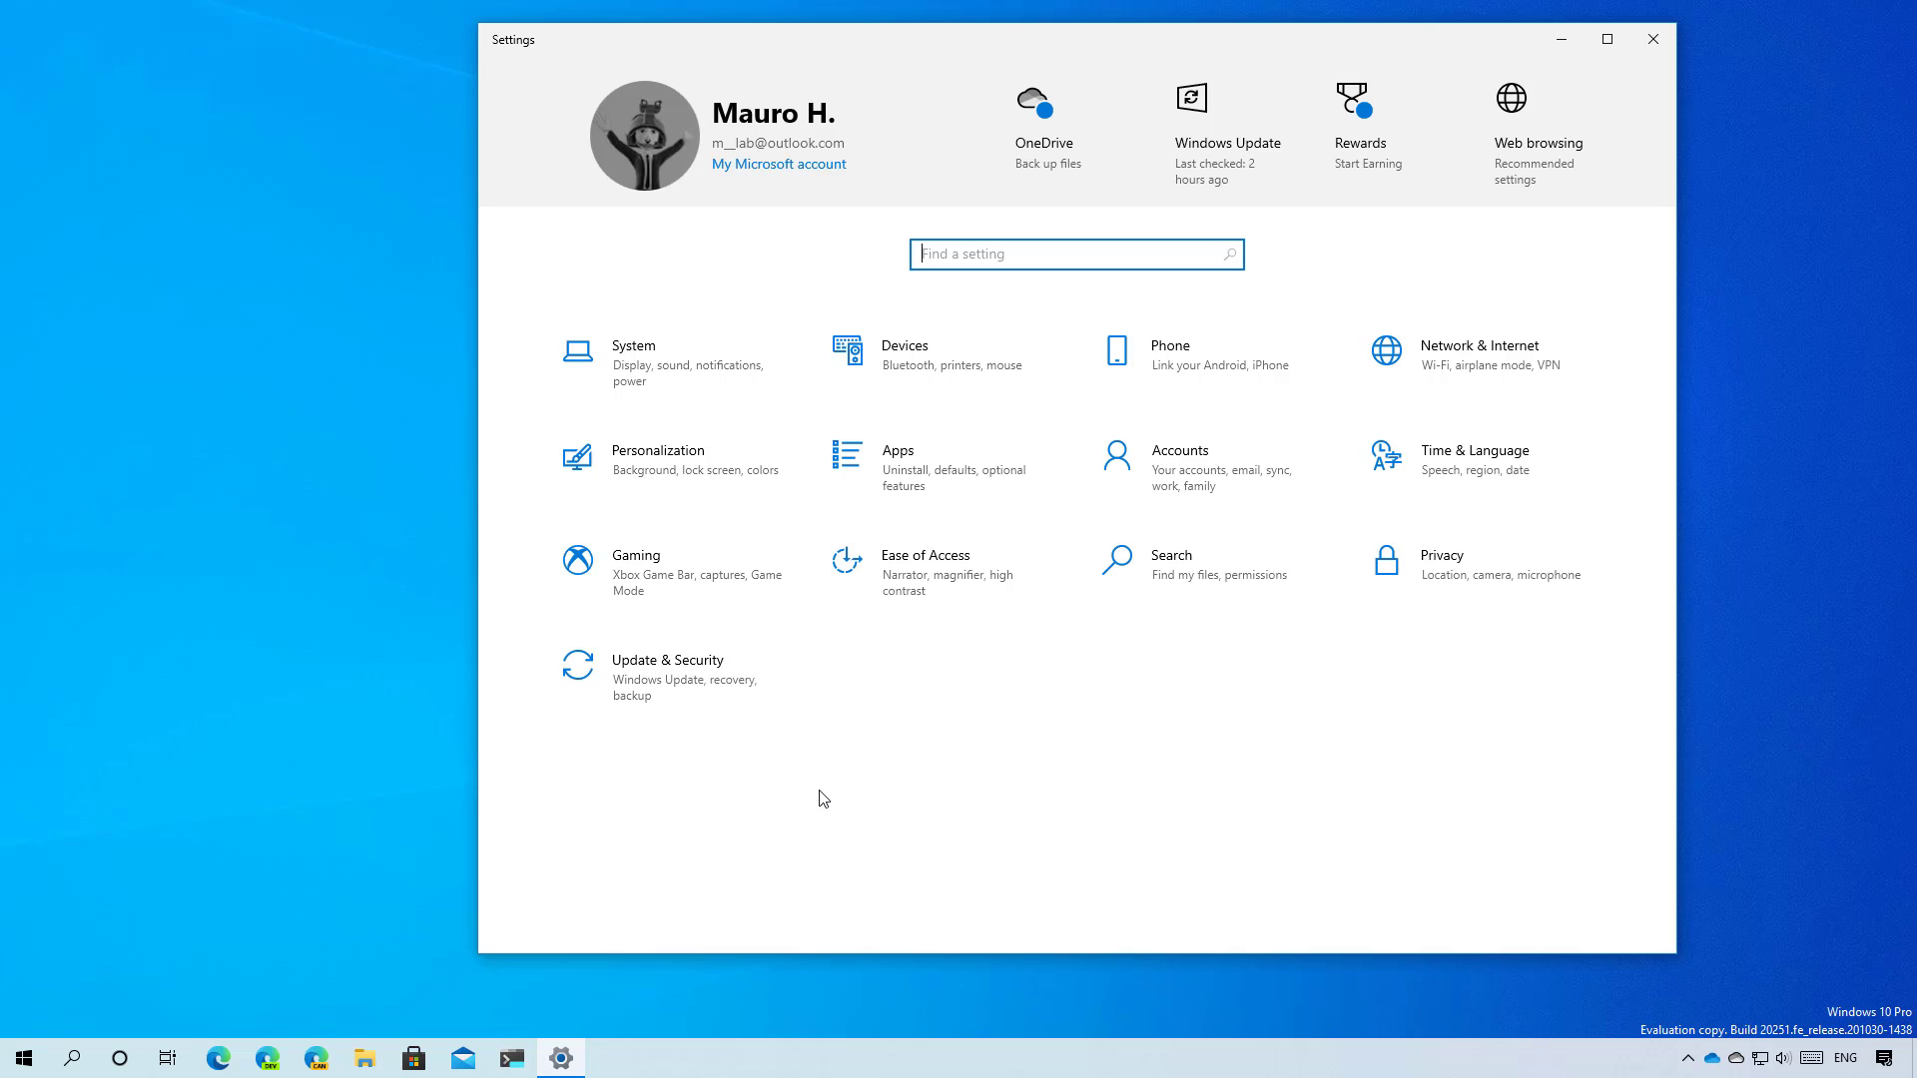
Launch Windows PowerShell as administrator from a 'power' search, approving the UAC prompt.
key("super")
type("powerh")
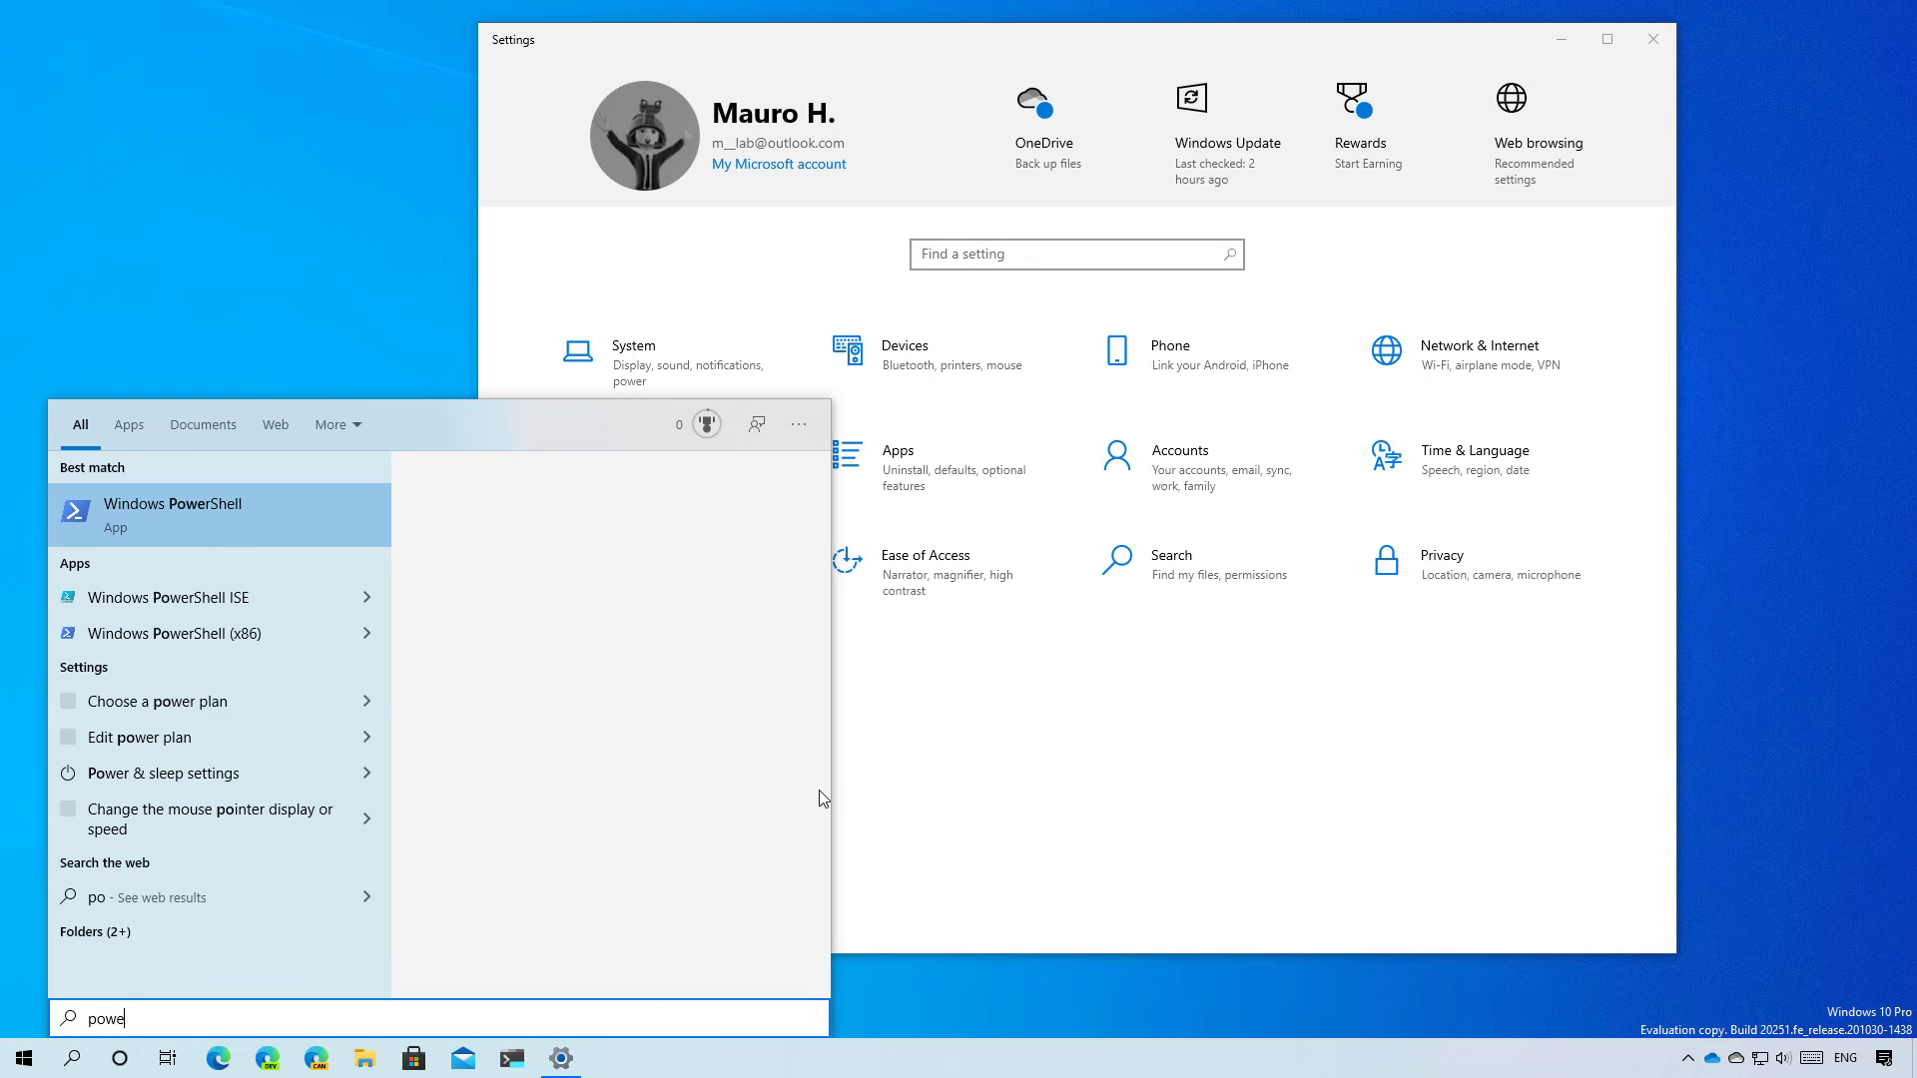
key("BackSpace")
right_click(272, 525)
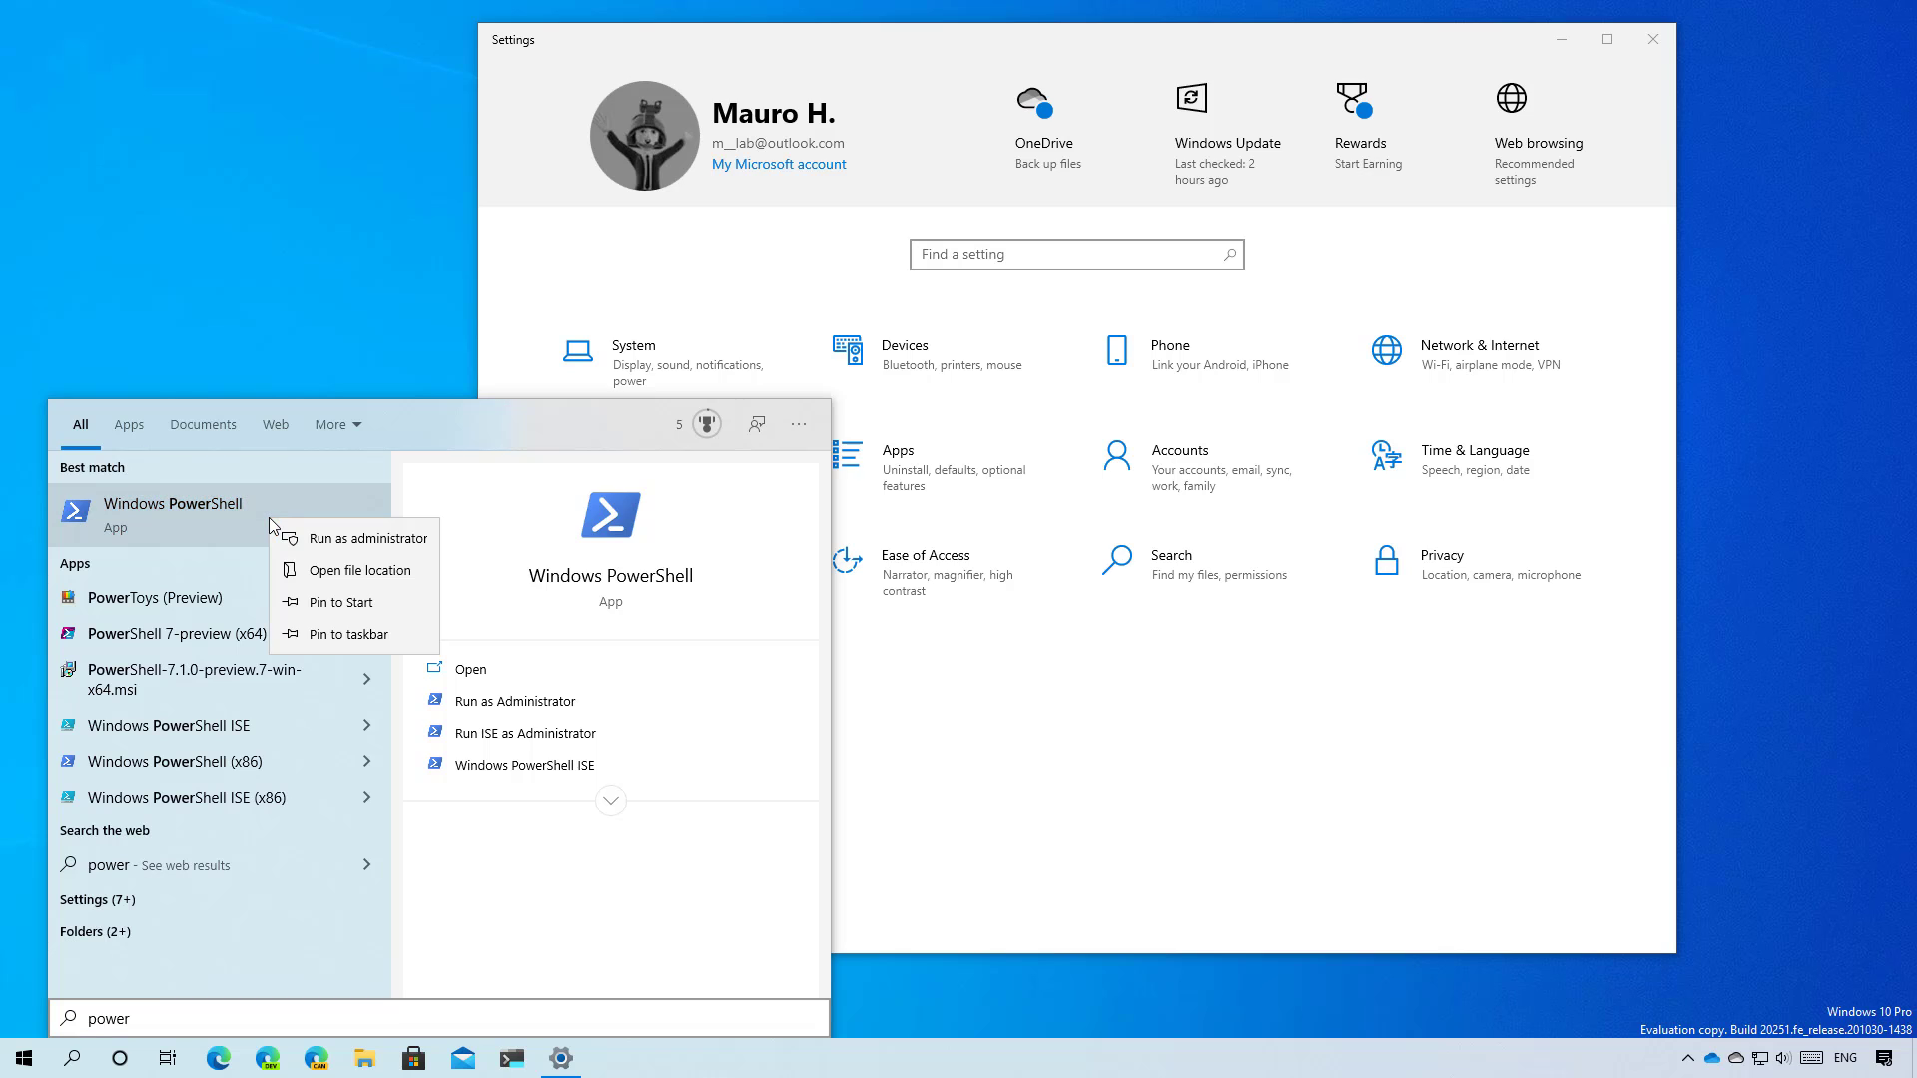
left_click(322, 543)
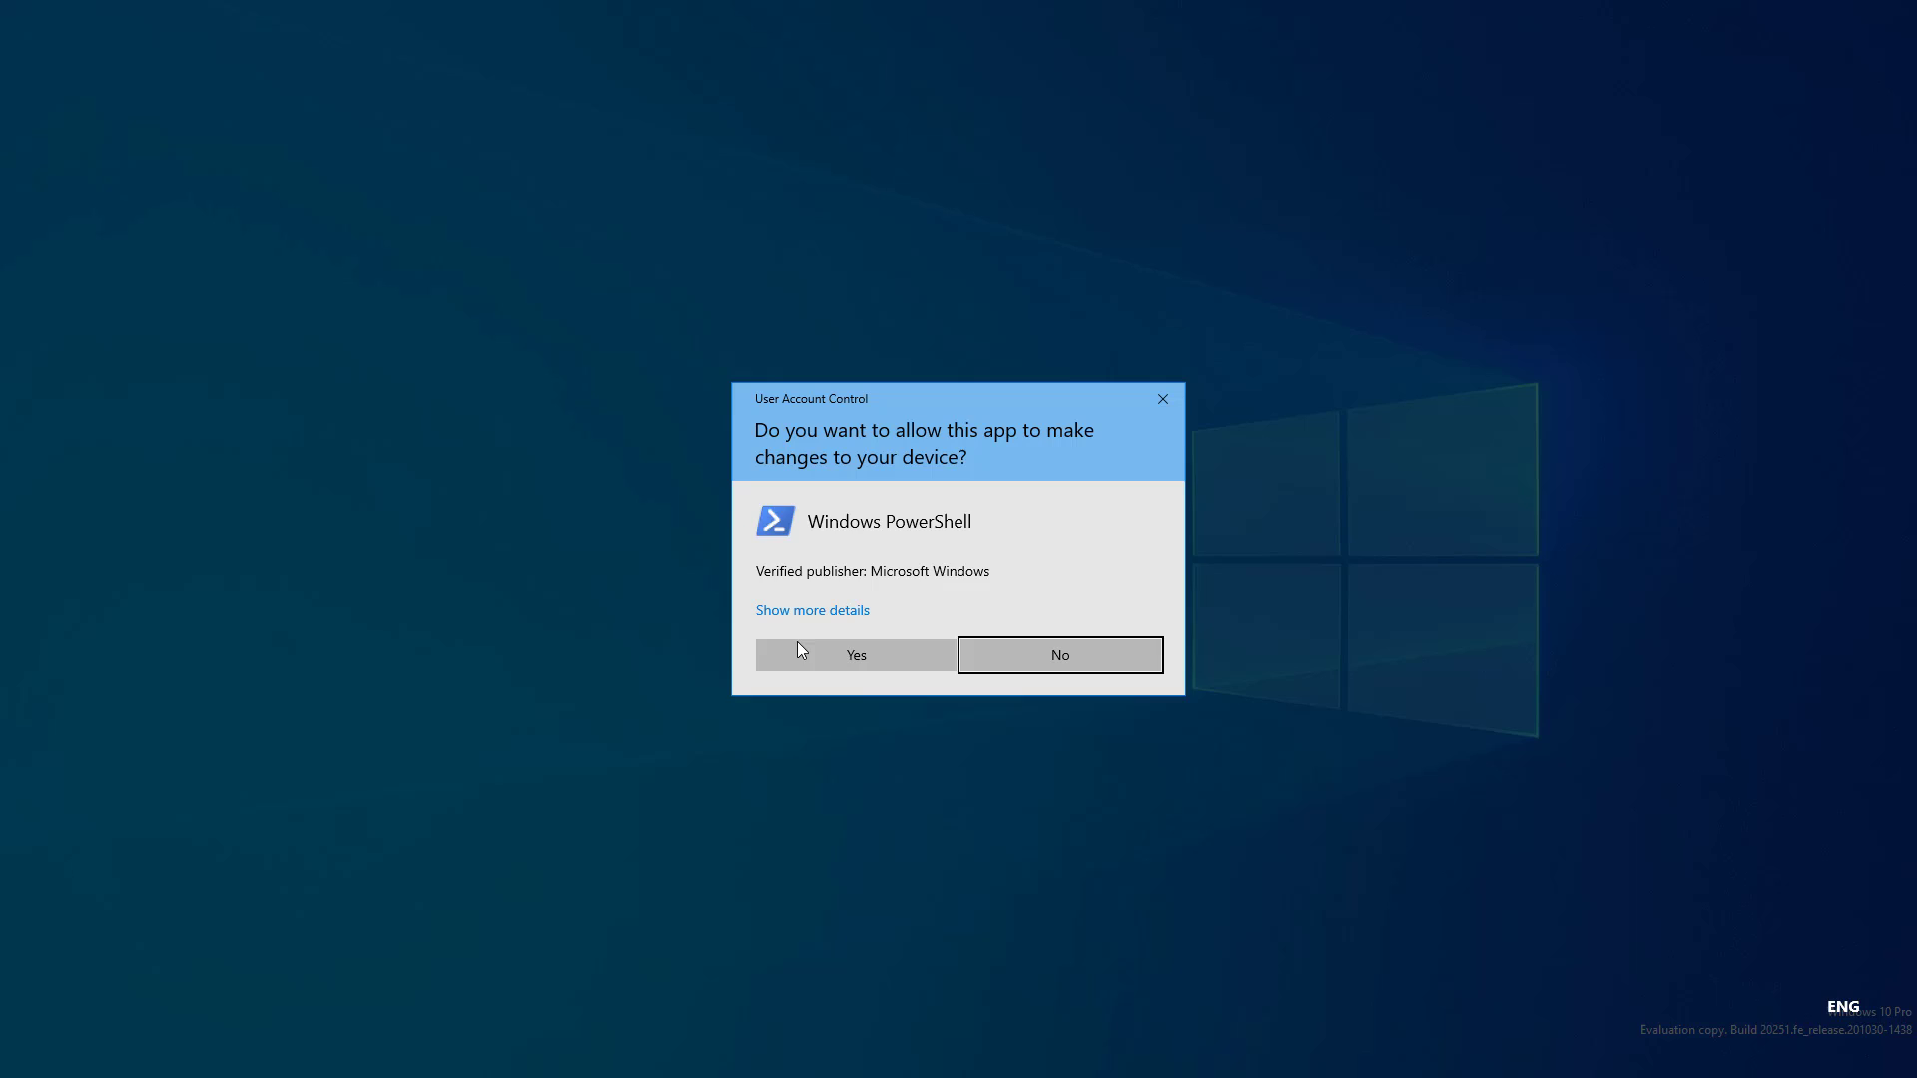
left_click(824, 652)
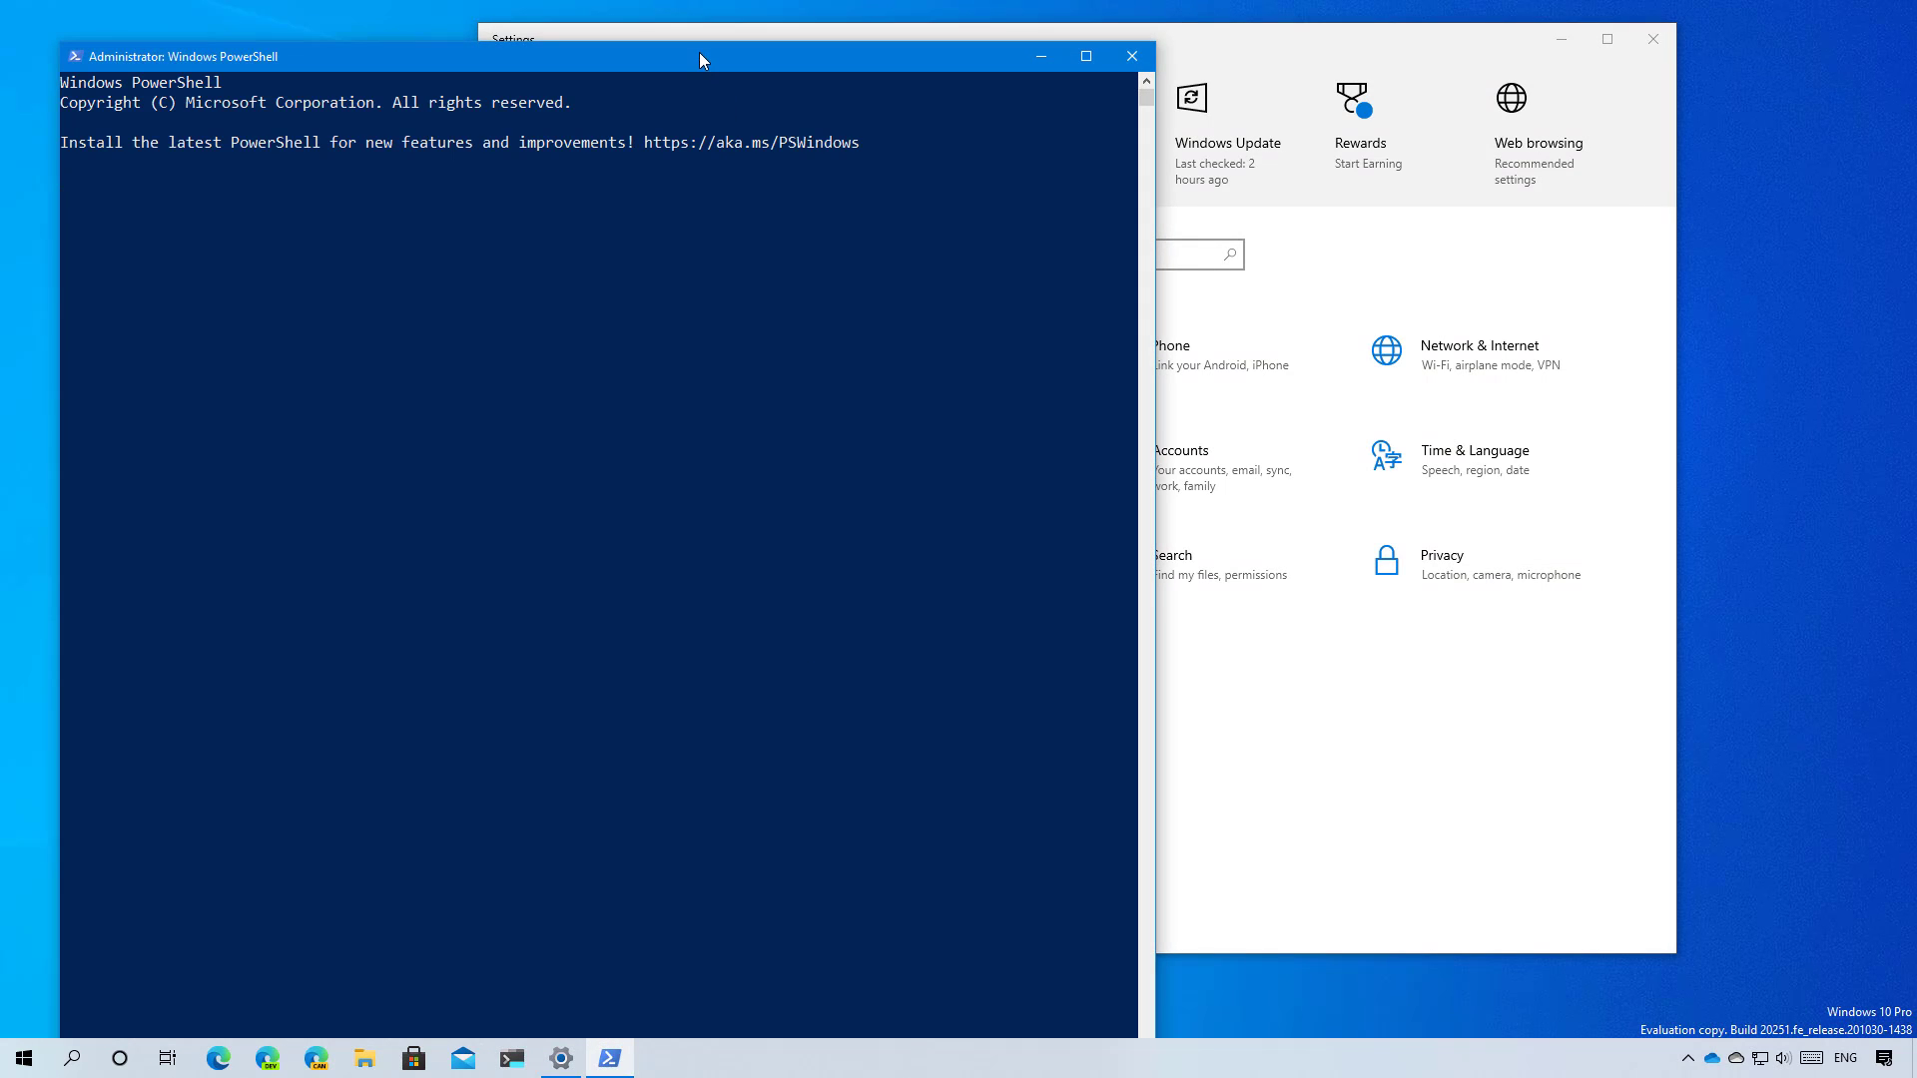
Run 'Get-AppxPackage windows.immersivecontrolpanel | Reset-AppxPackage' in the lowered PowerShell window.
left_click_drag(700, 55, 794, 264)
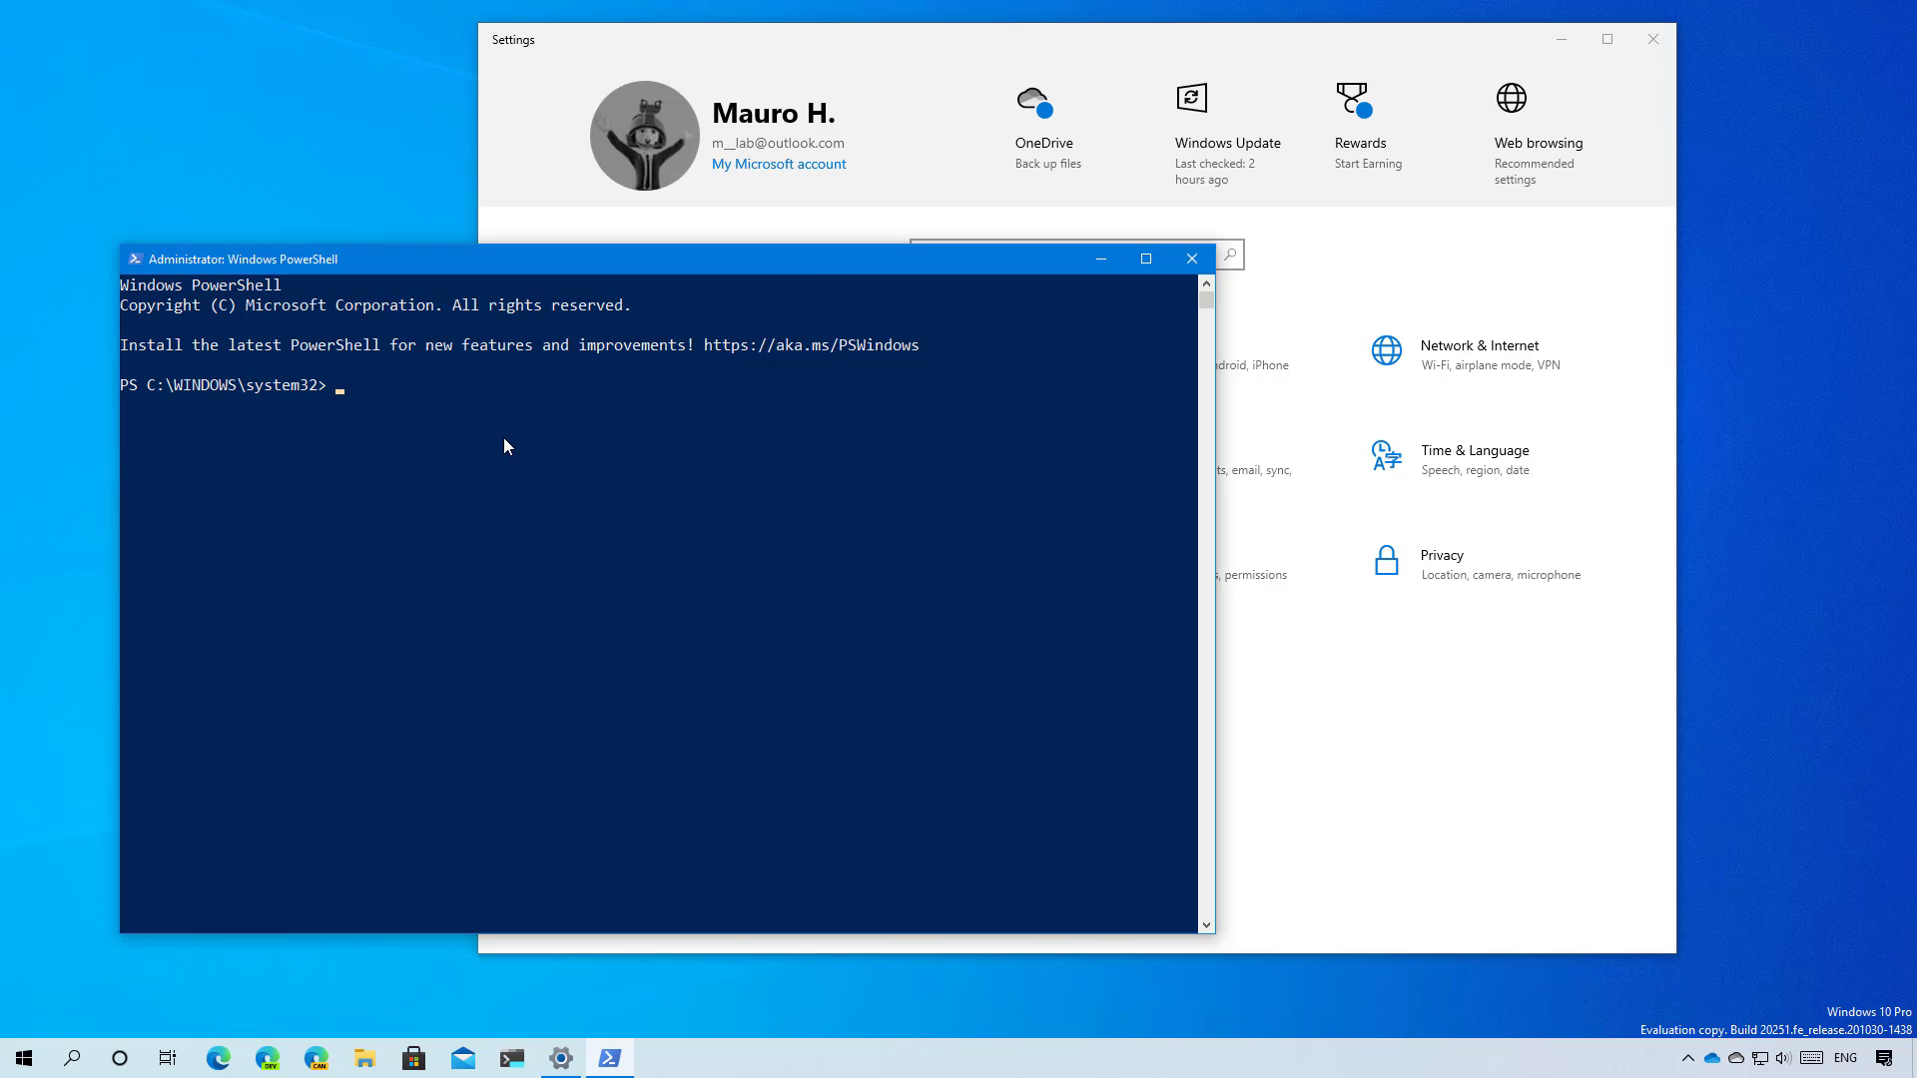
type("Get-AppxPackage windows.immersivecontrolpanel | Reset-AppxPackage")
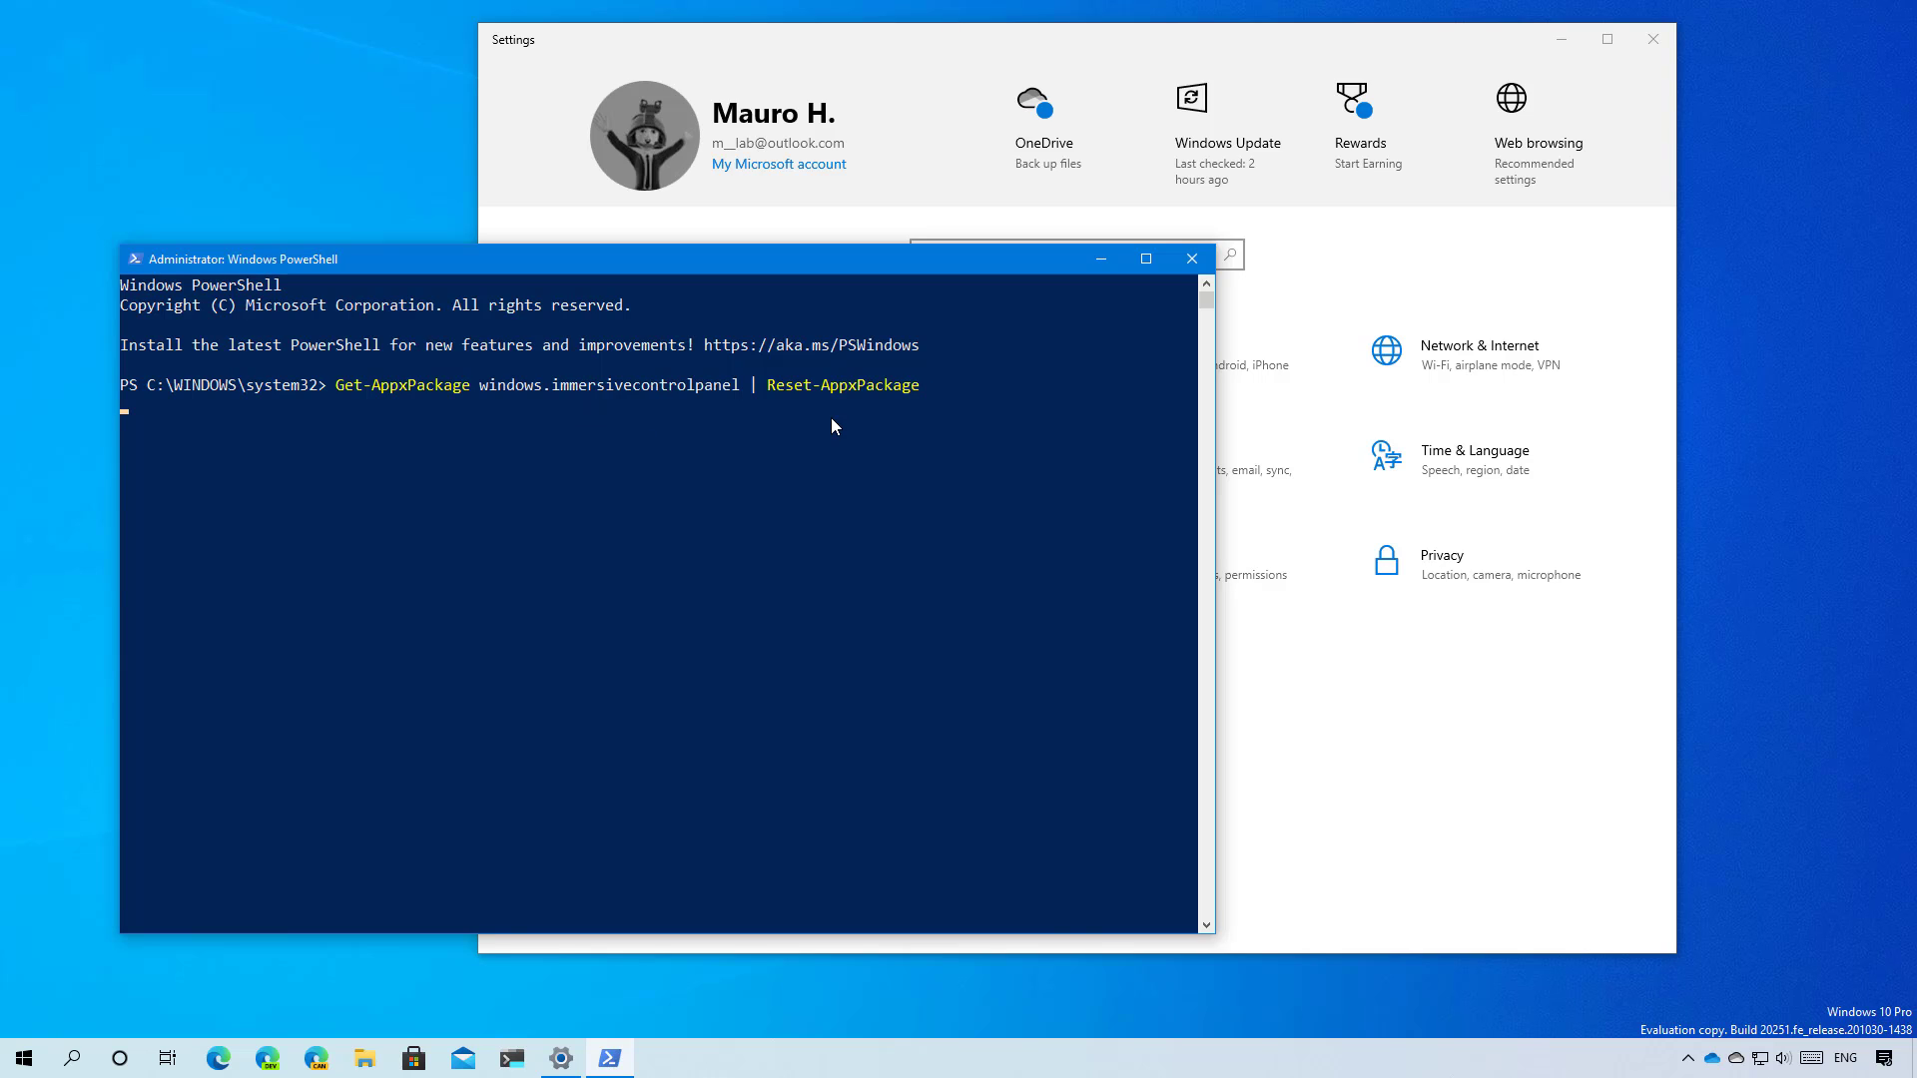
key("Return")
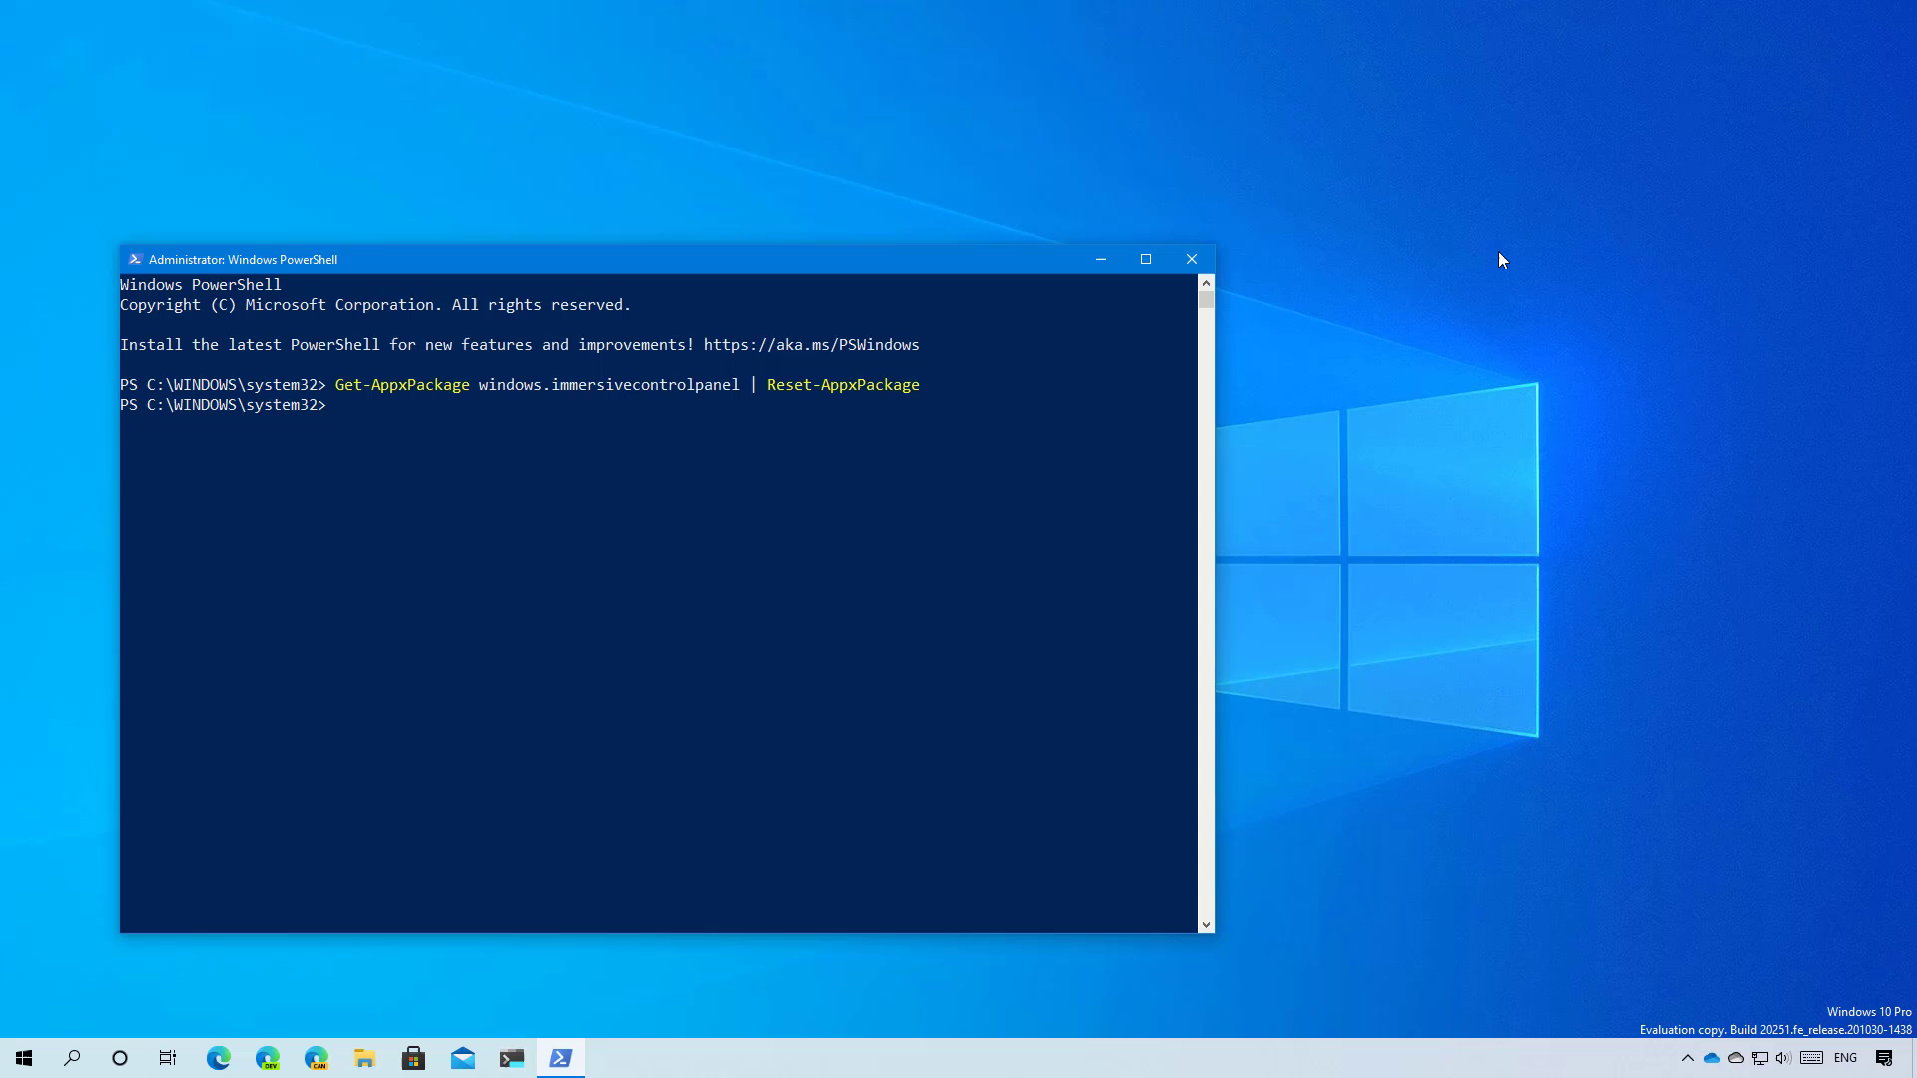
Minimize PowerShell, relaunch Settings from Start, then minimize the Settings window.
left_click(1100, 258)
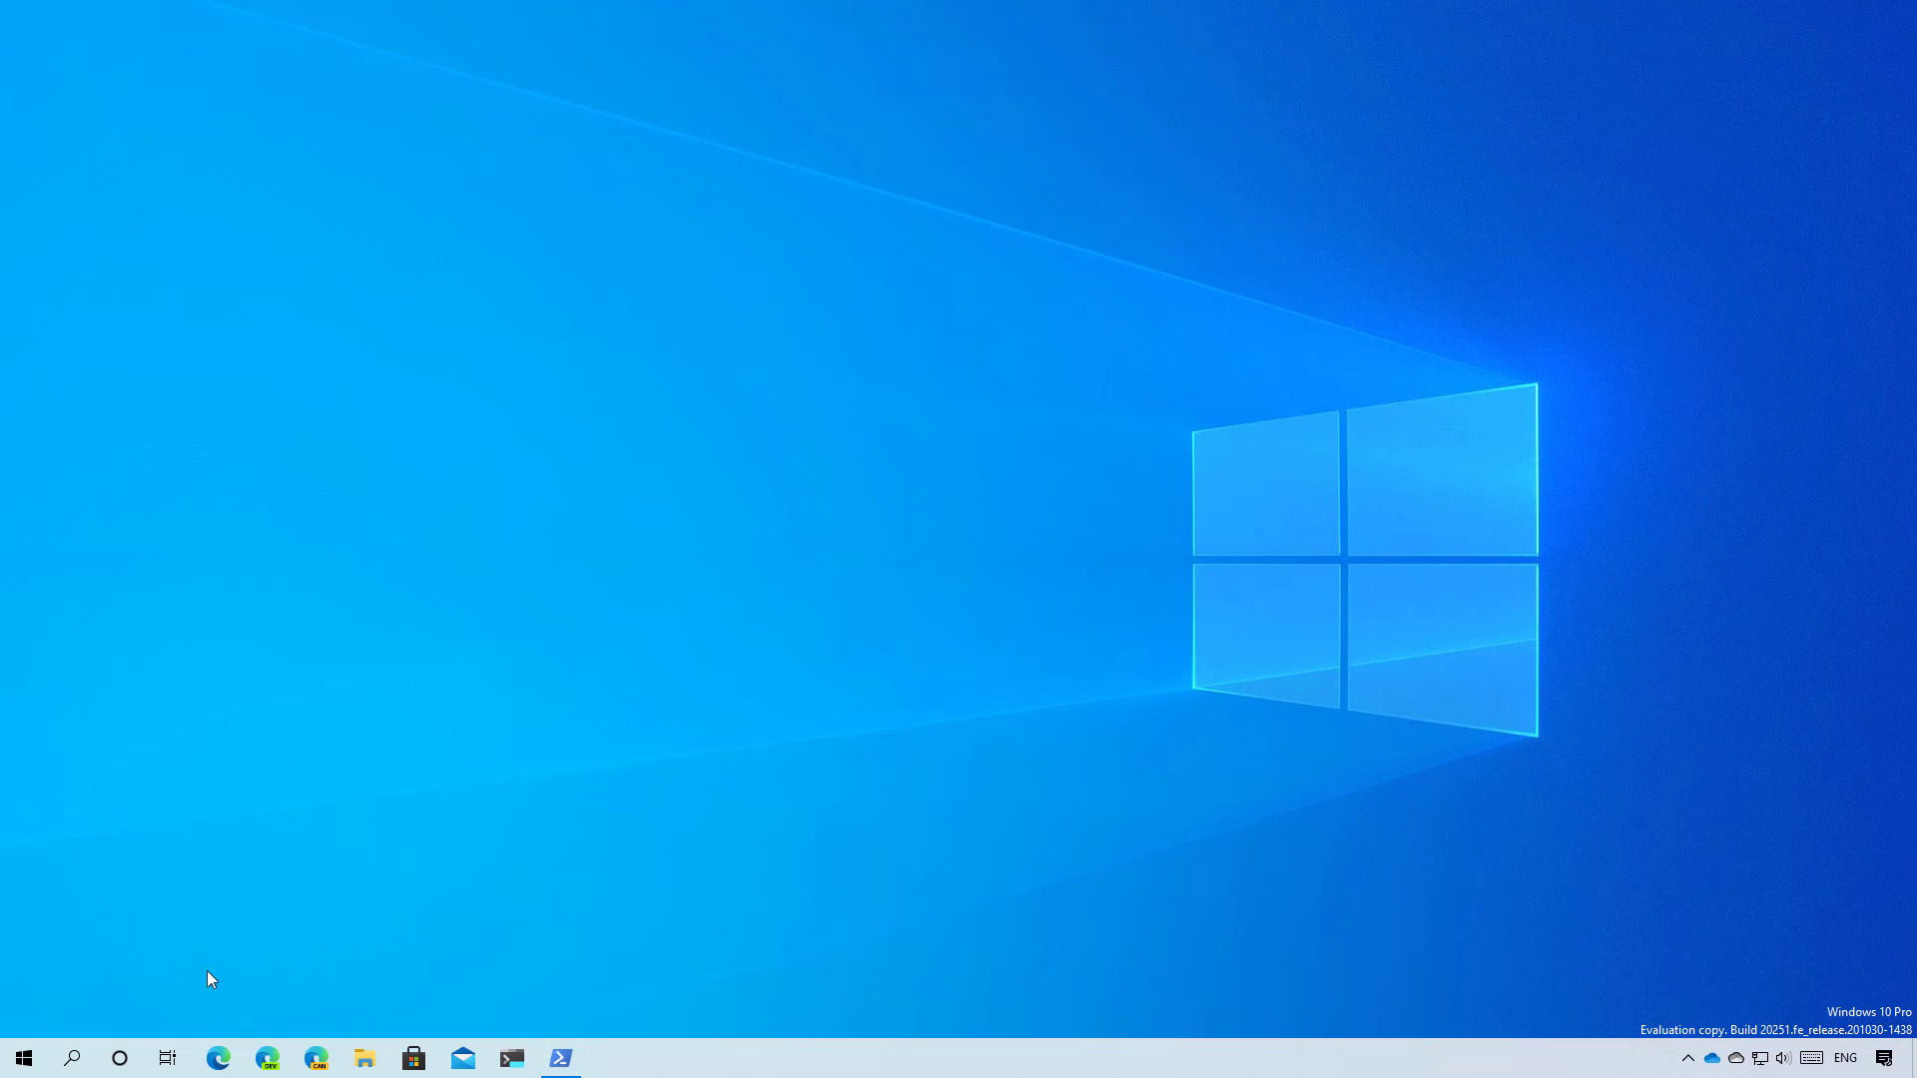
left_click(29, 1064)
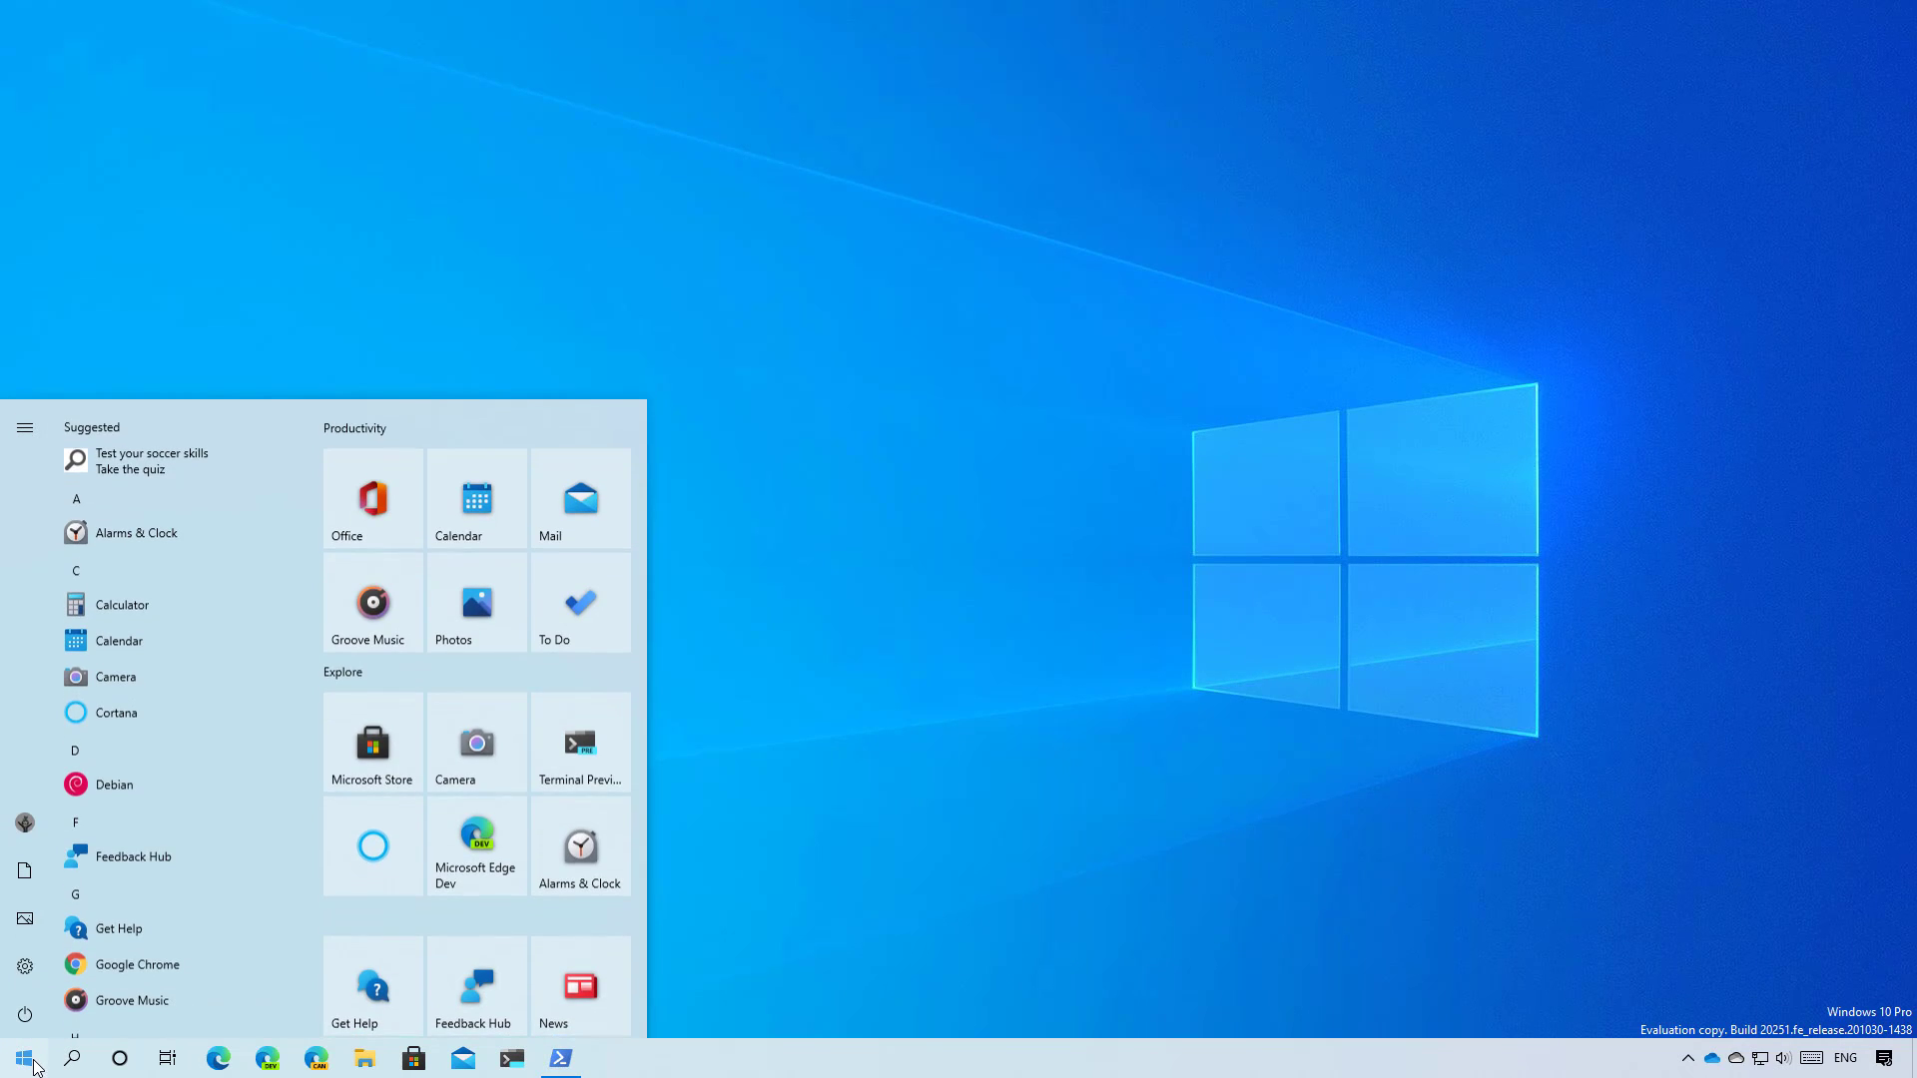
left_click(24, 976)
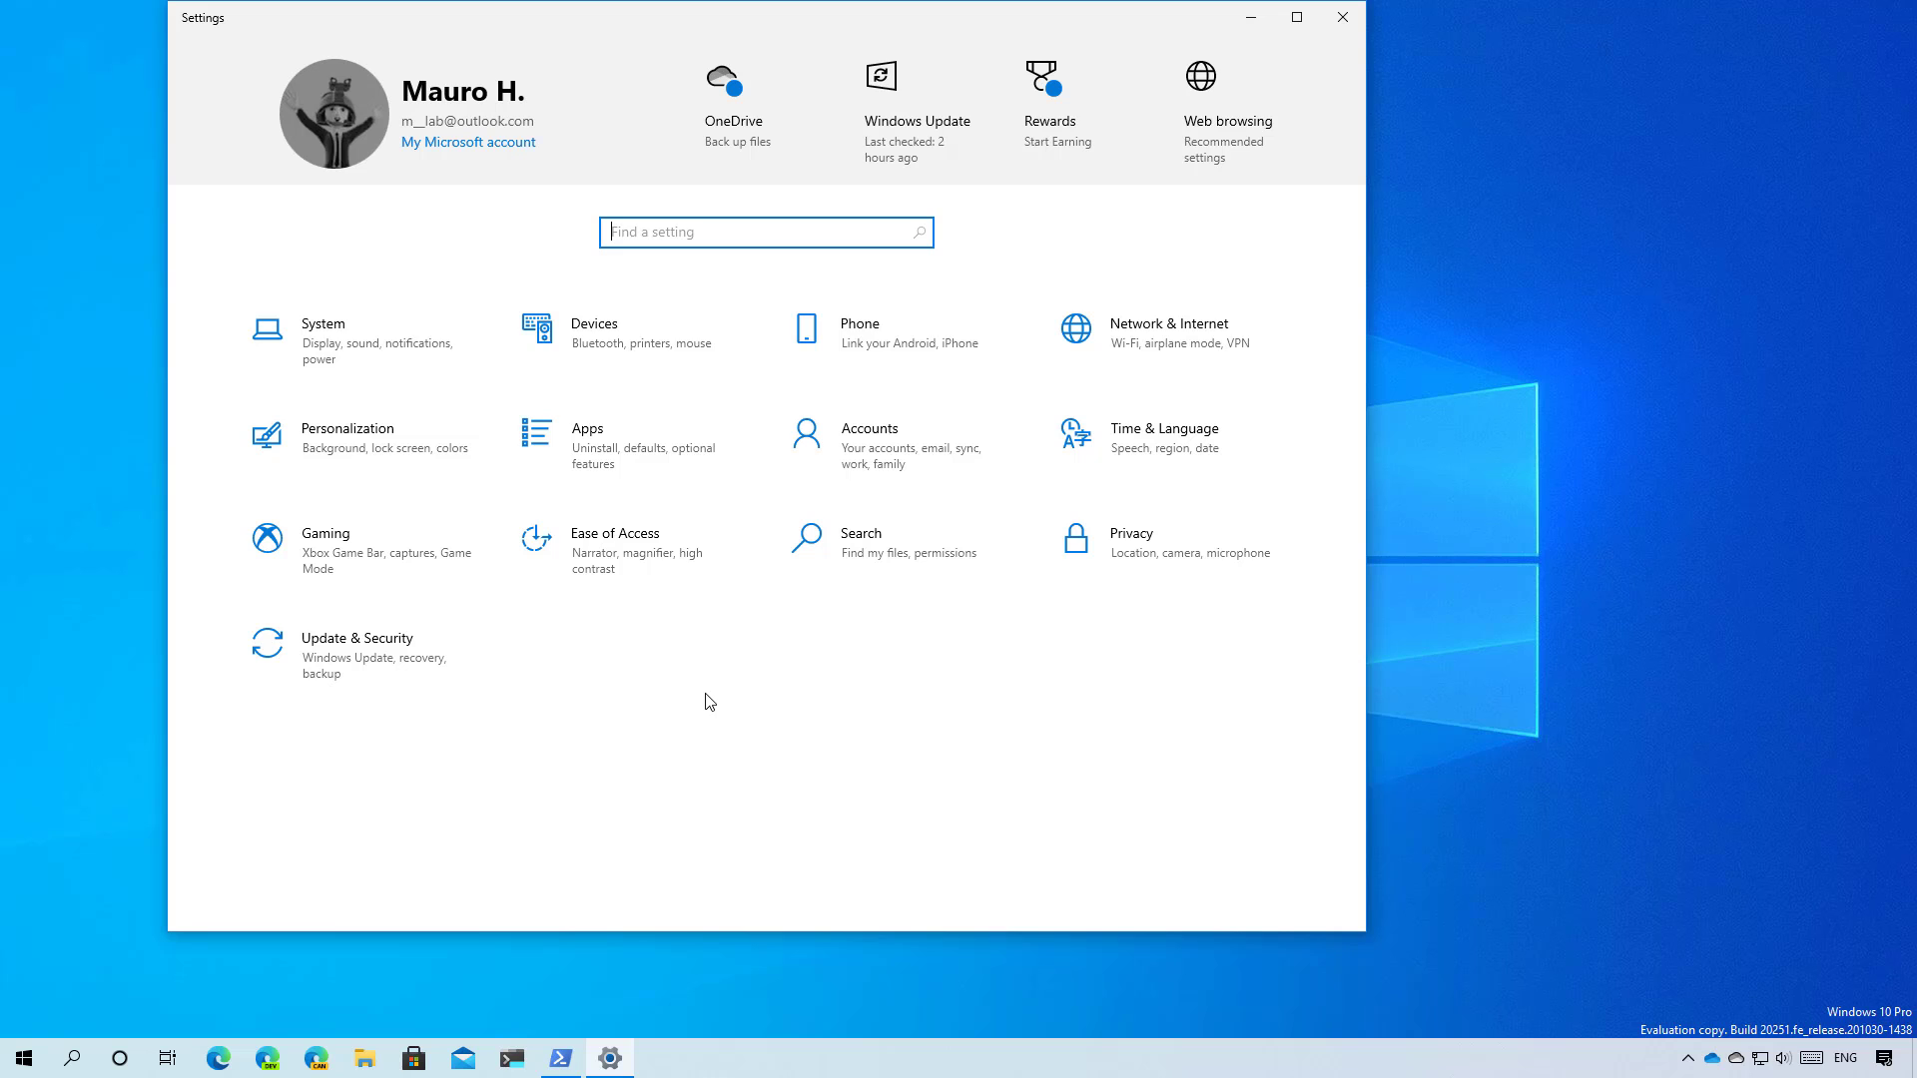
left_click(1266, 22)
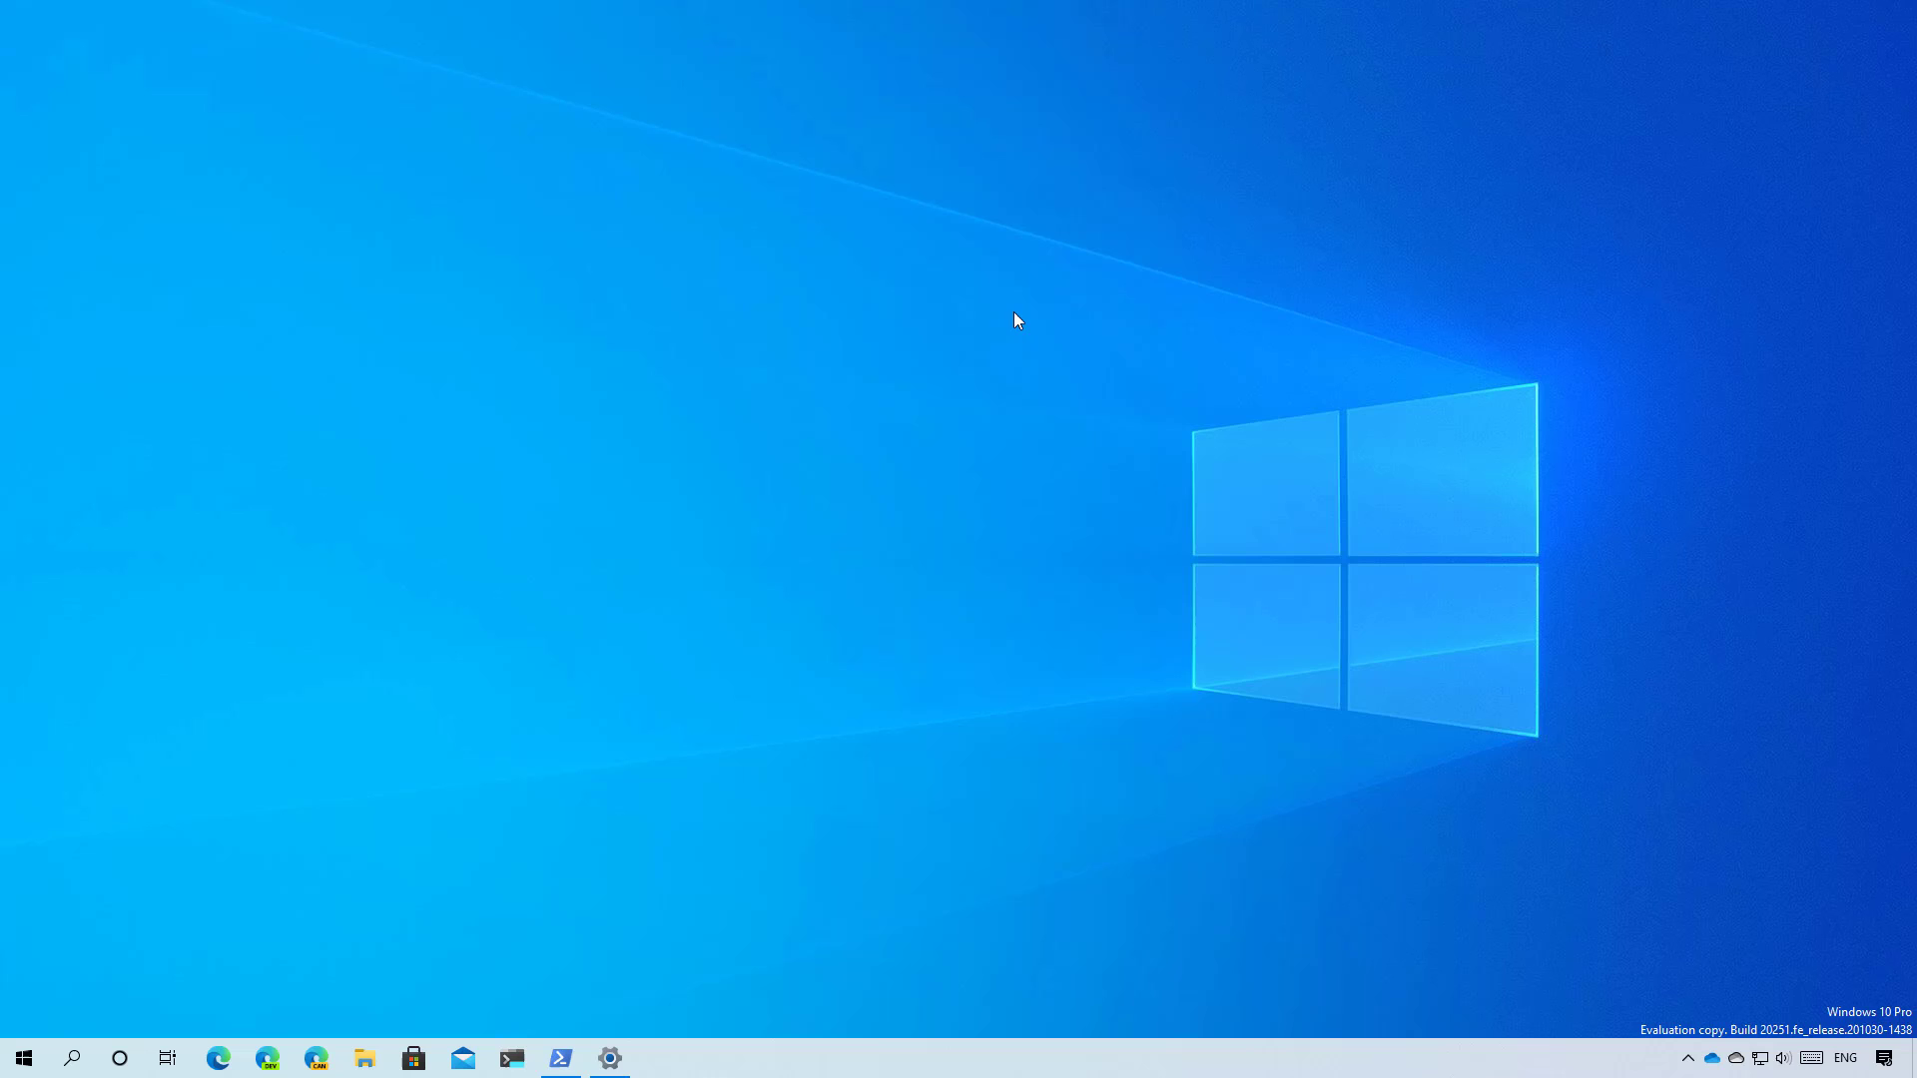